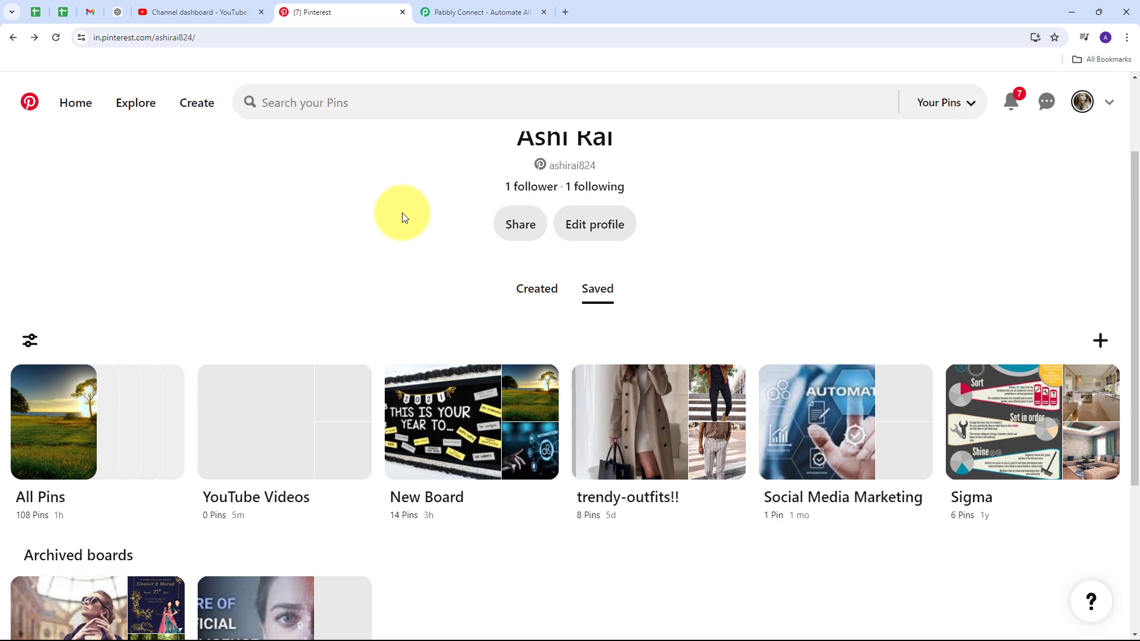
pyautogui.click(187, 7)
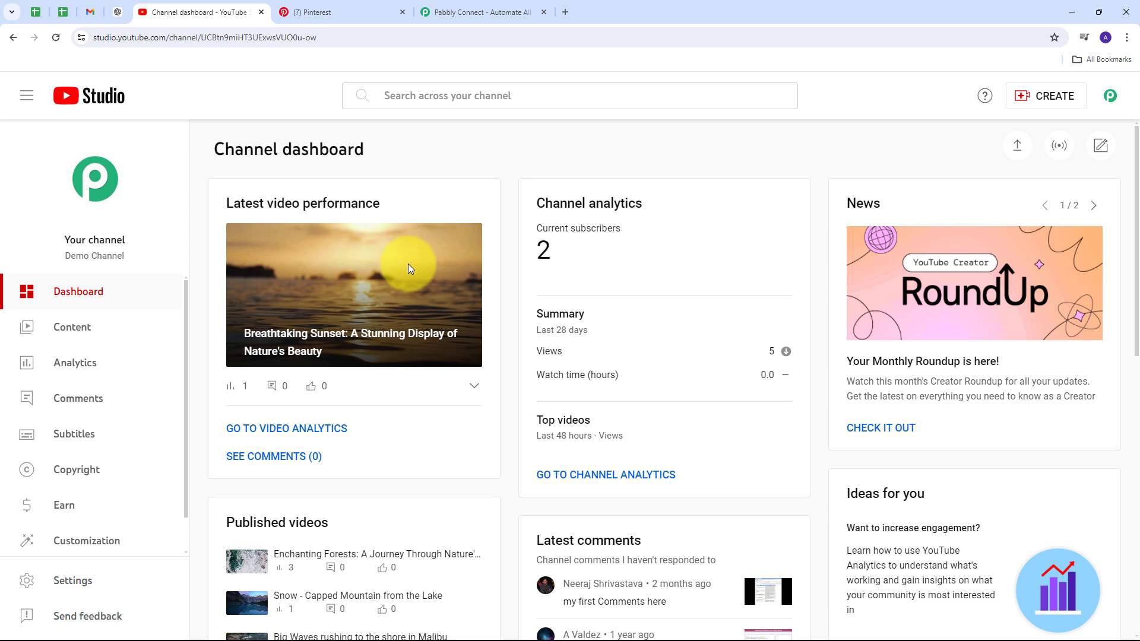
pyautogui.click(318, 20)
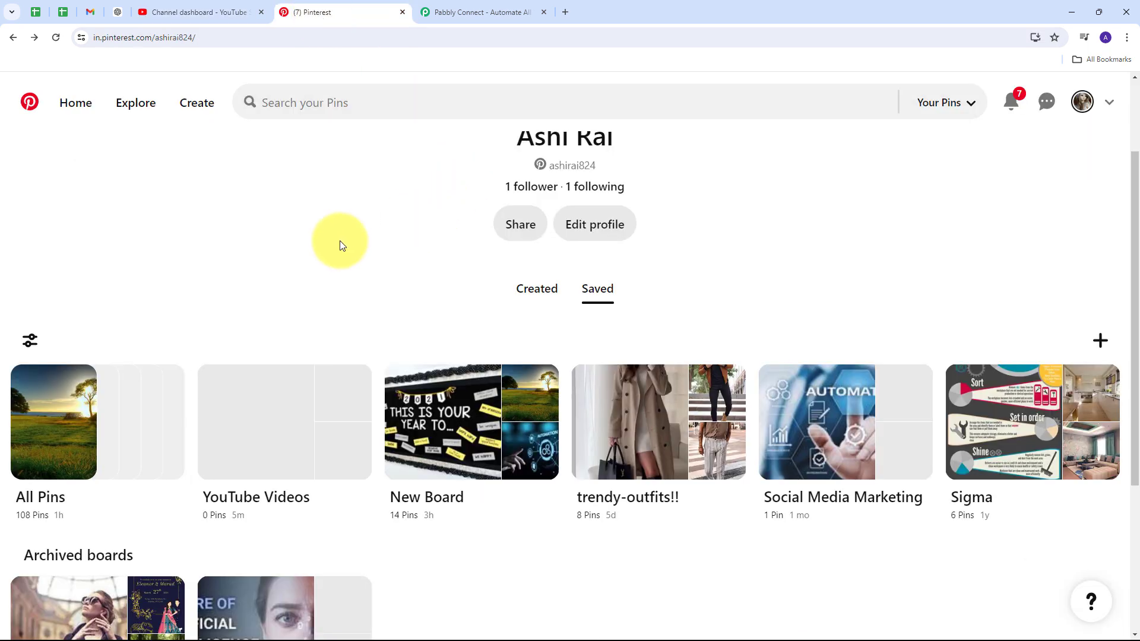
pyautogui.click(460, 21)
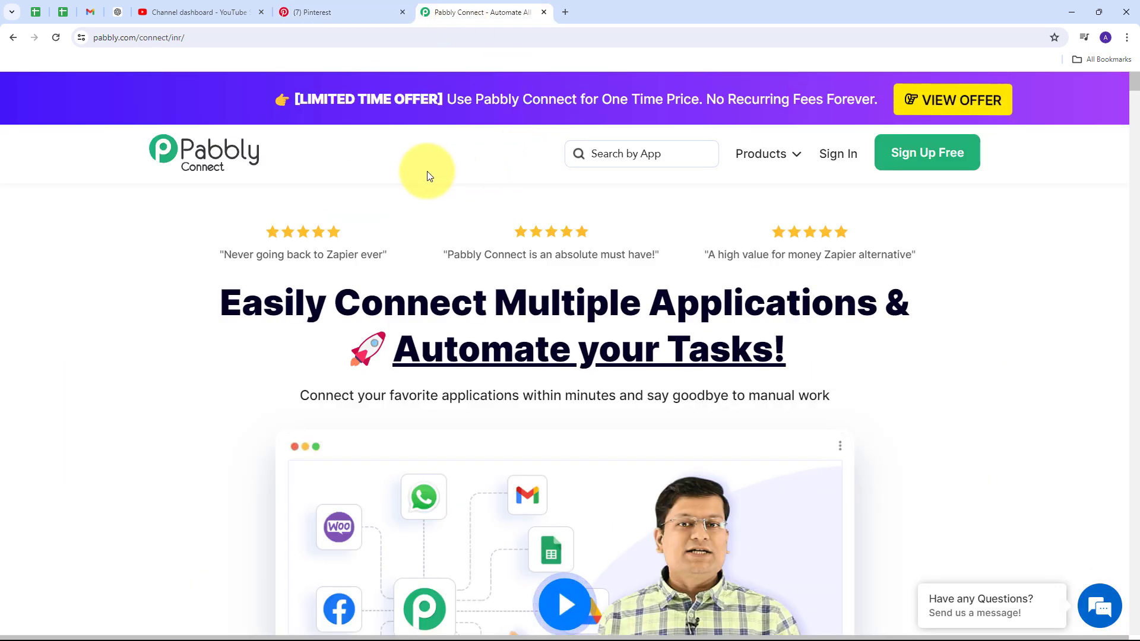
pyautogui.click(187, 6)
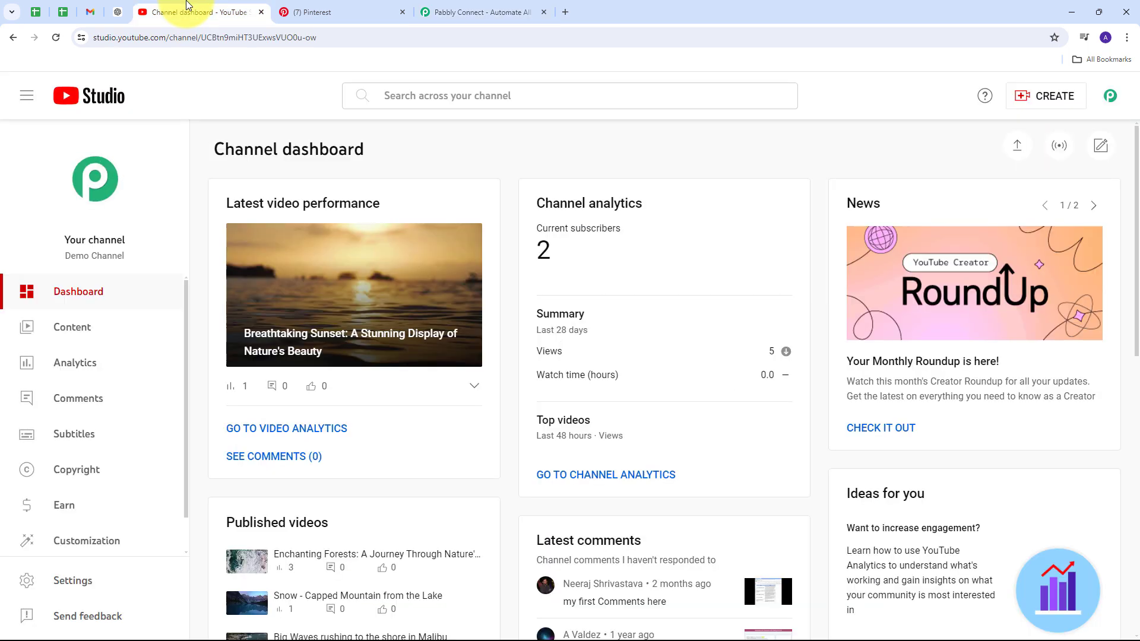
pyautogui.click(341, 5)
# - Open Pabbly Connect from the Pabbly site and create a workflow named "Create Pinterest Pins for Published YouTube Videos" in the Home folder
pyautogui.click(463, 12)
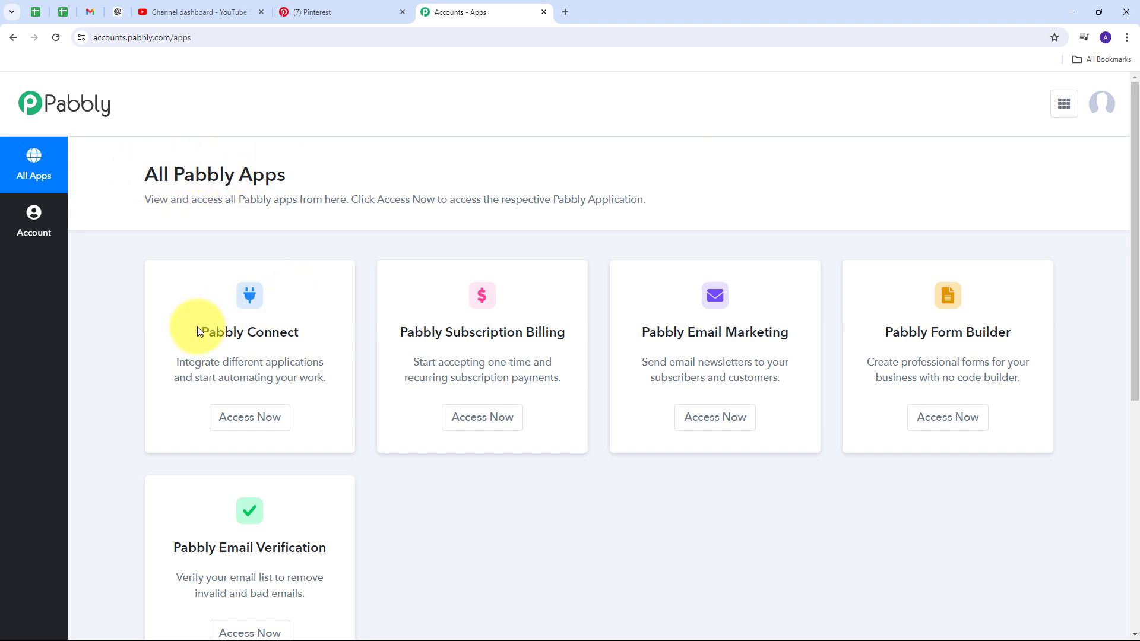
pyautogui.click(248, 418)
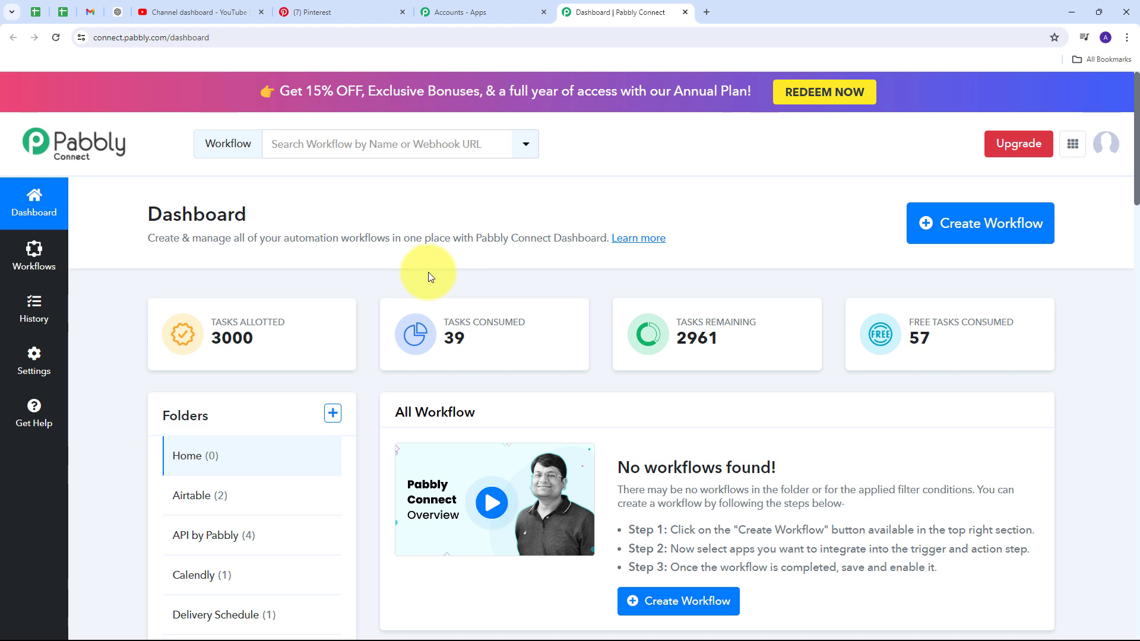
pyautogui.click(984, 231)
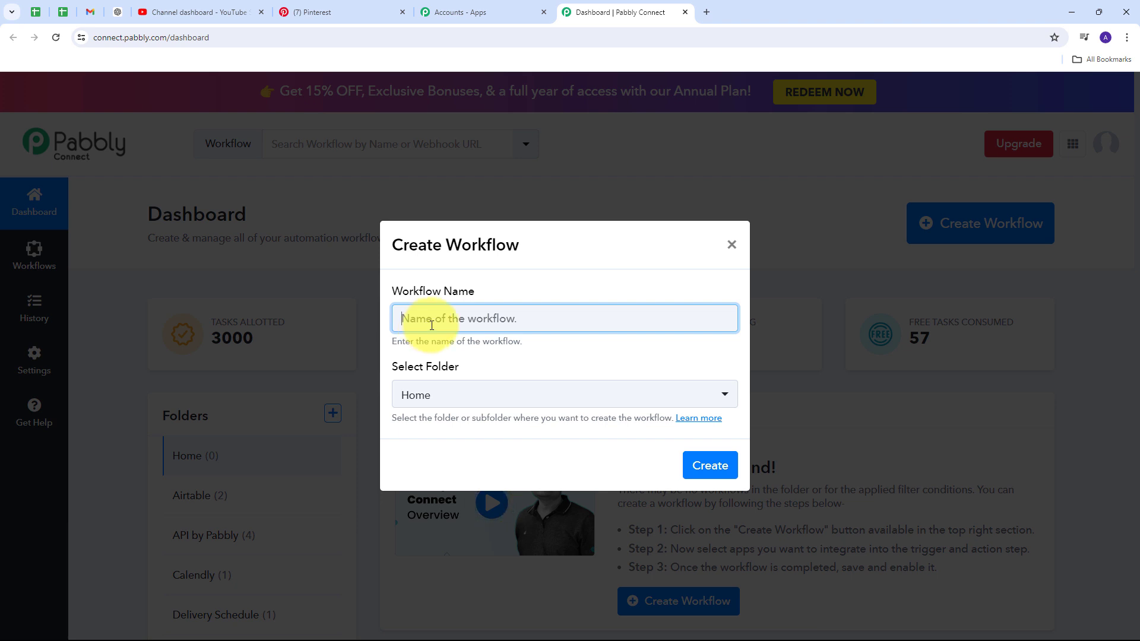
pyautogui.write('Create Pinterest Pins for Published YouTube Videos')
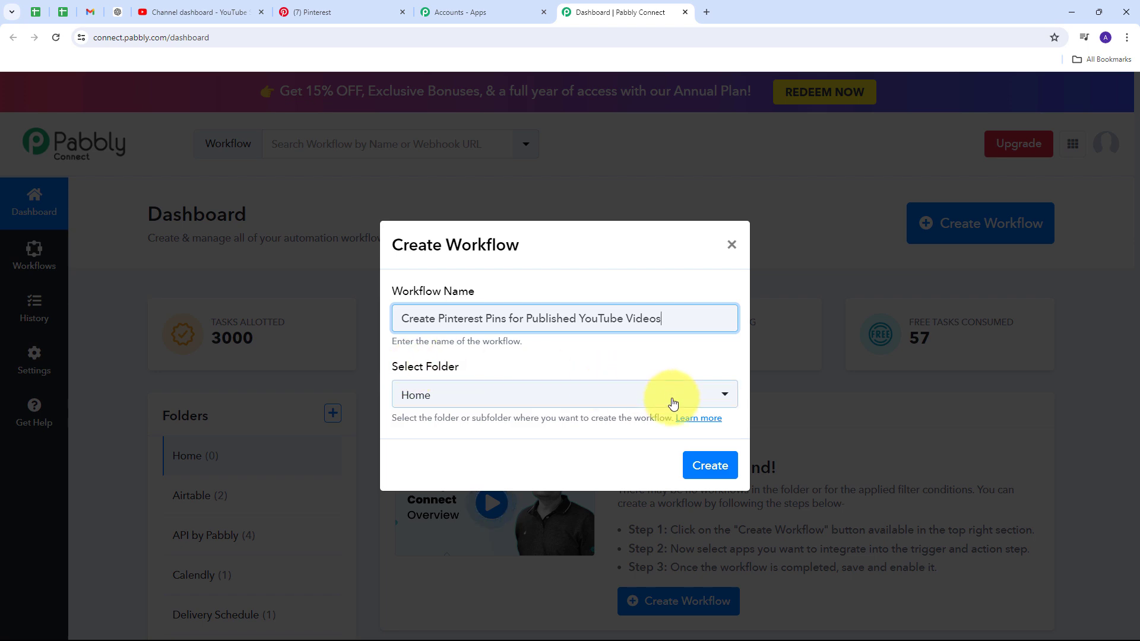
pyautogui.click(706, 472)
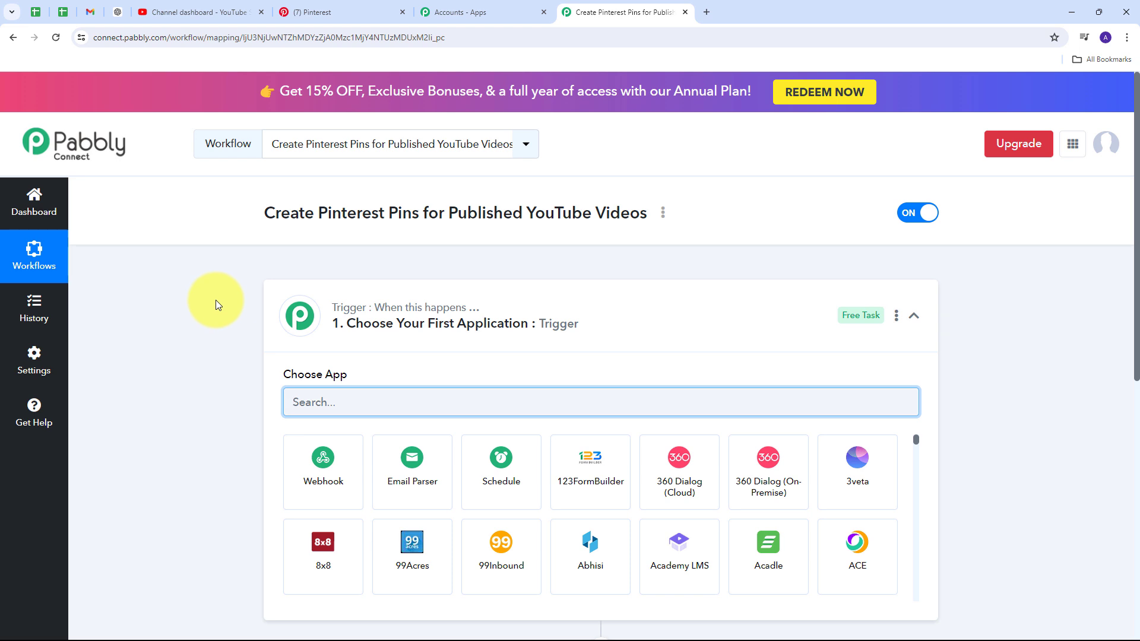
# - Set the workflow's trigger app to YouTube with the event "New Video in Channel with Video URL"
pyautogui.scroll(-3, 216, 300)
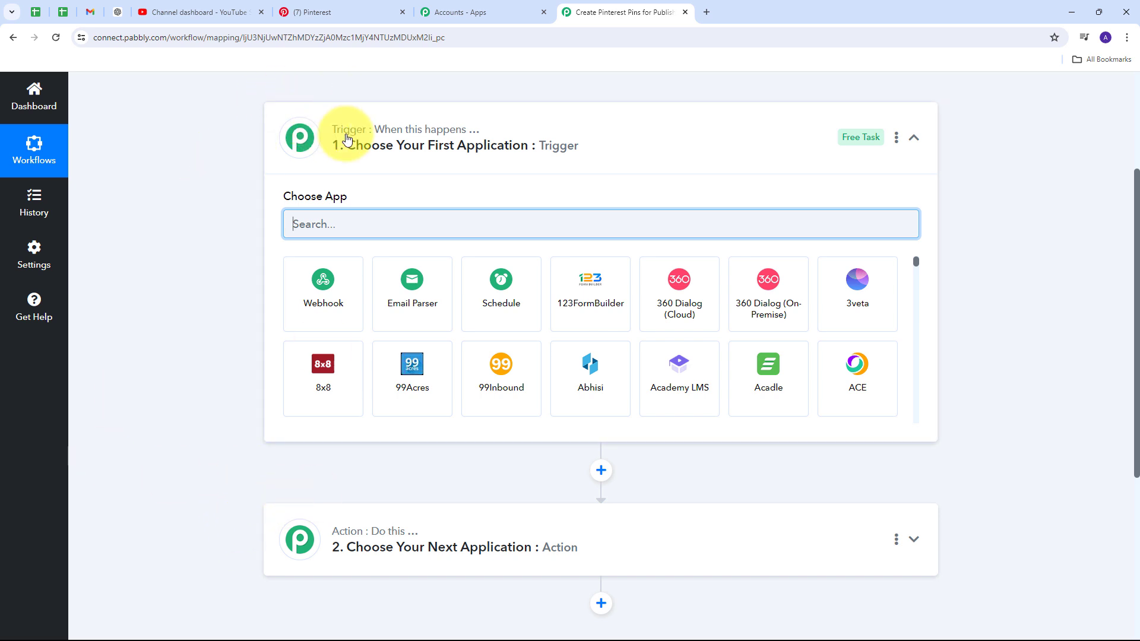
pyautogui.moveTo(369, 137)
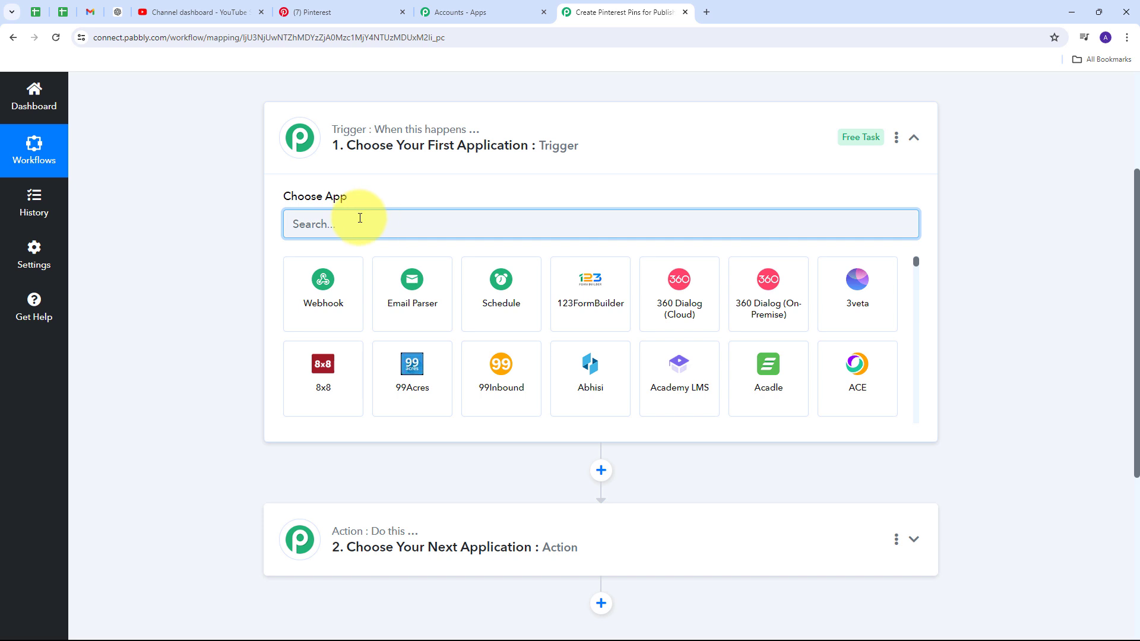
pyautogui.write('youtube')
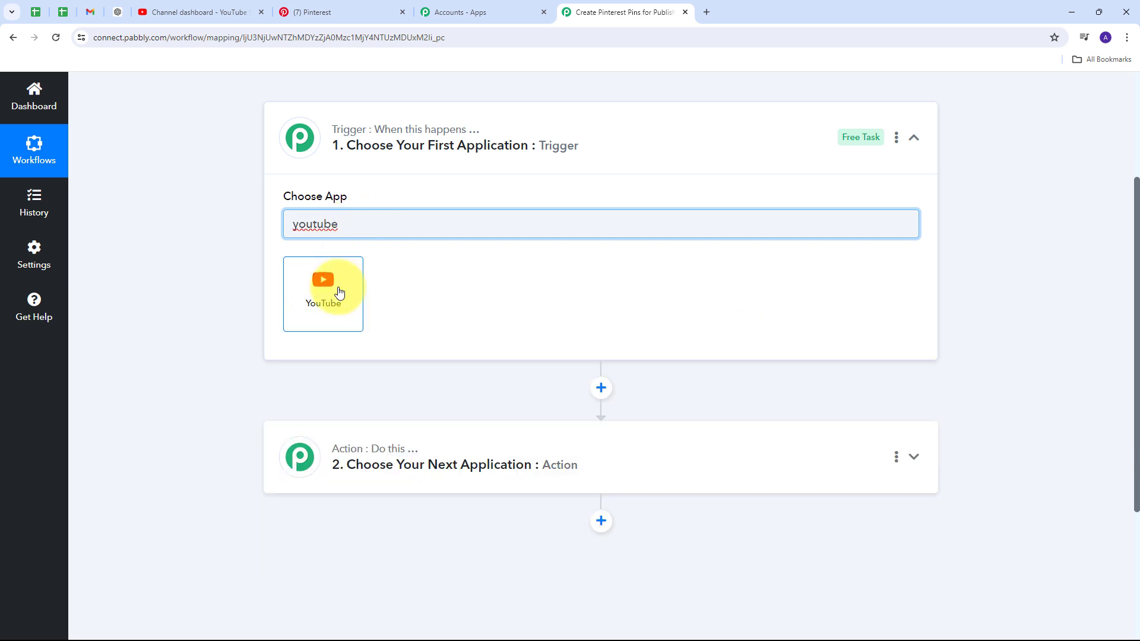
pyautogui.click(339, 293)
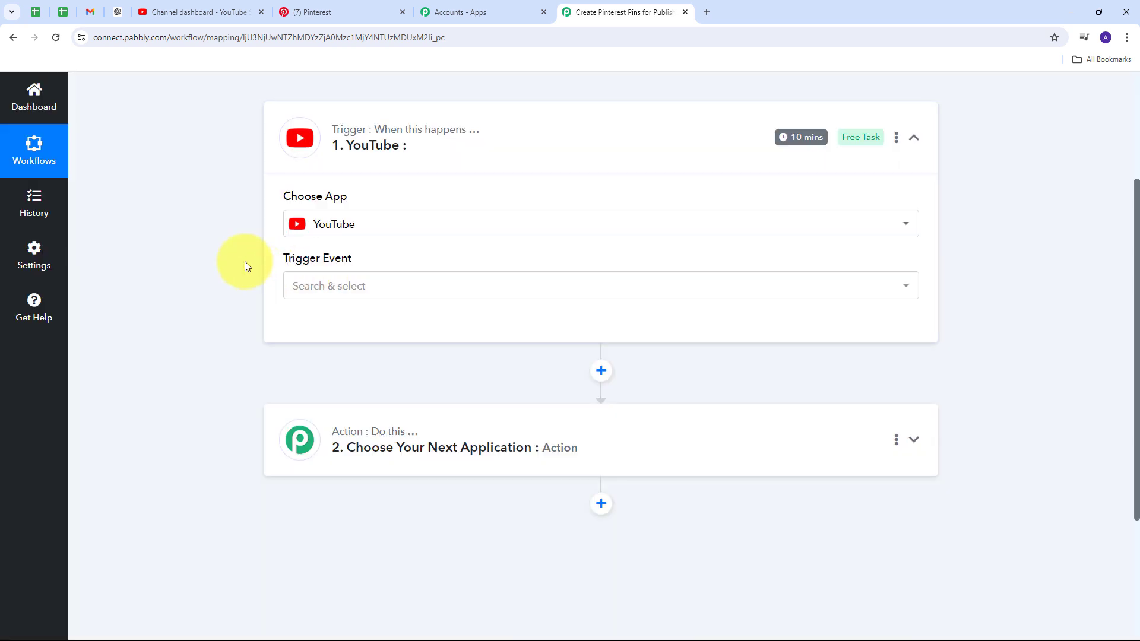
pyautogui.click(559, 286)
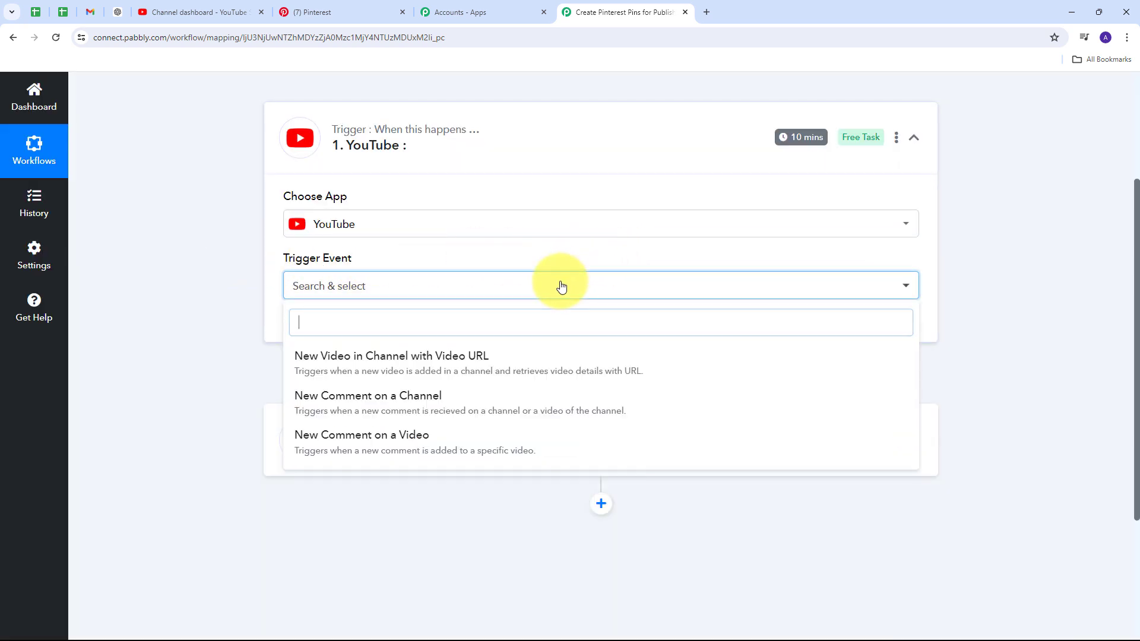
pyautogui.click(369, 364)
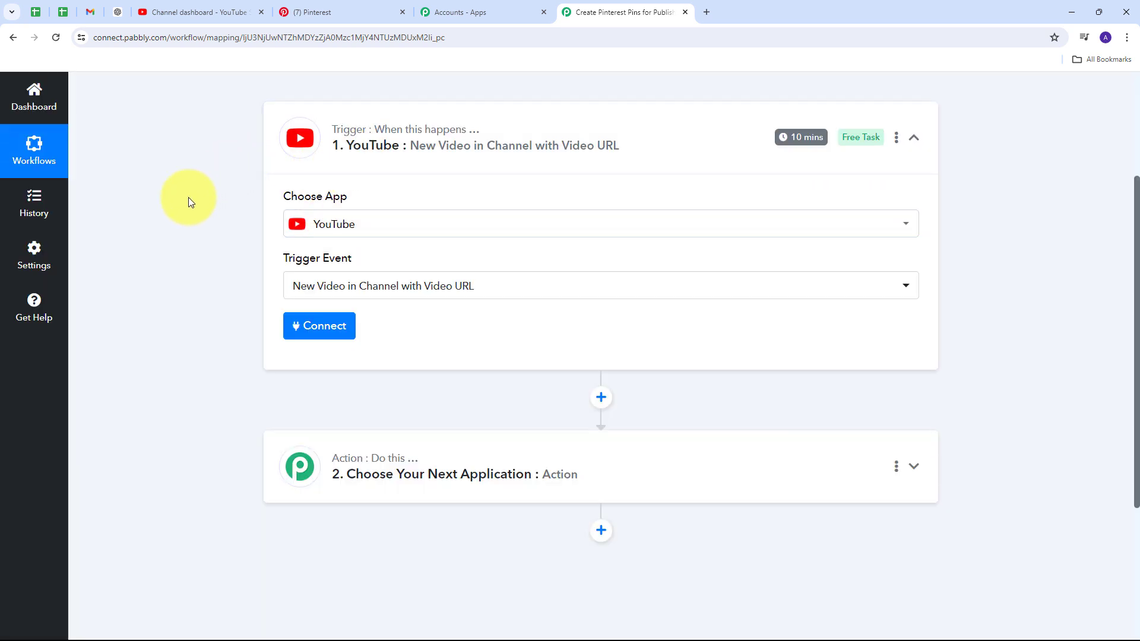
# - Add a new YouTube connection to the trigger and authorize Pabbly's access to the Google account
pyautogui.click(308, 331)
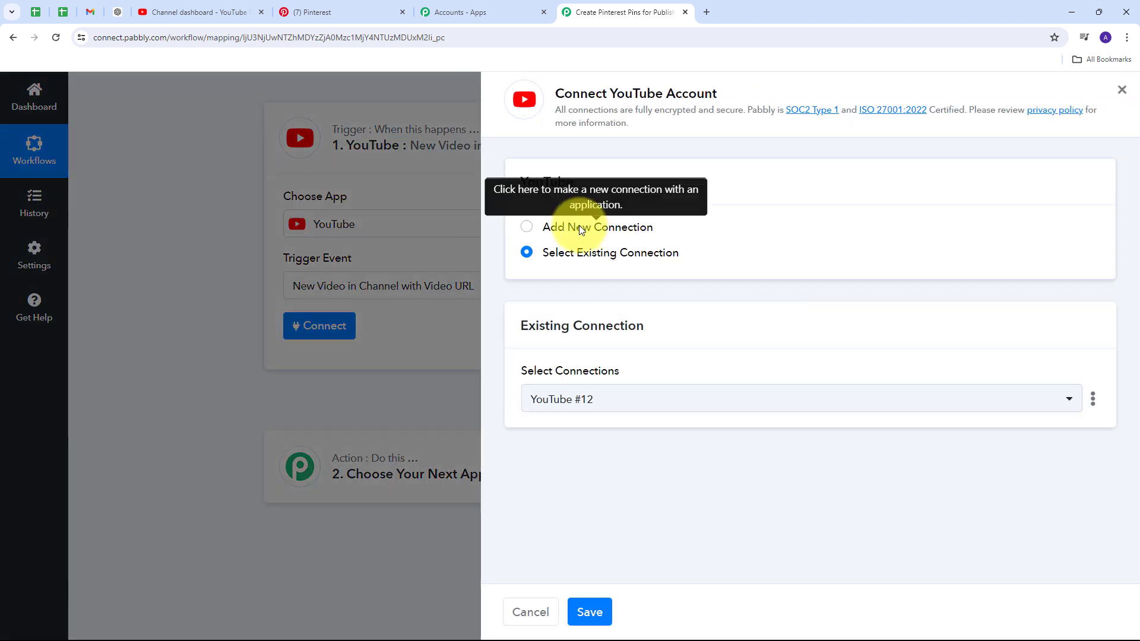
pyautogui.click(582, 230)
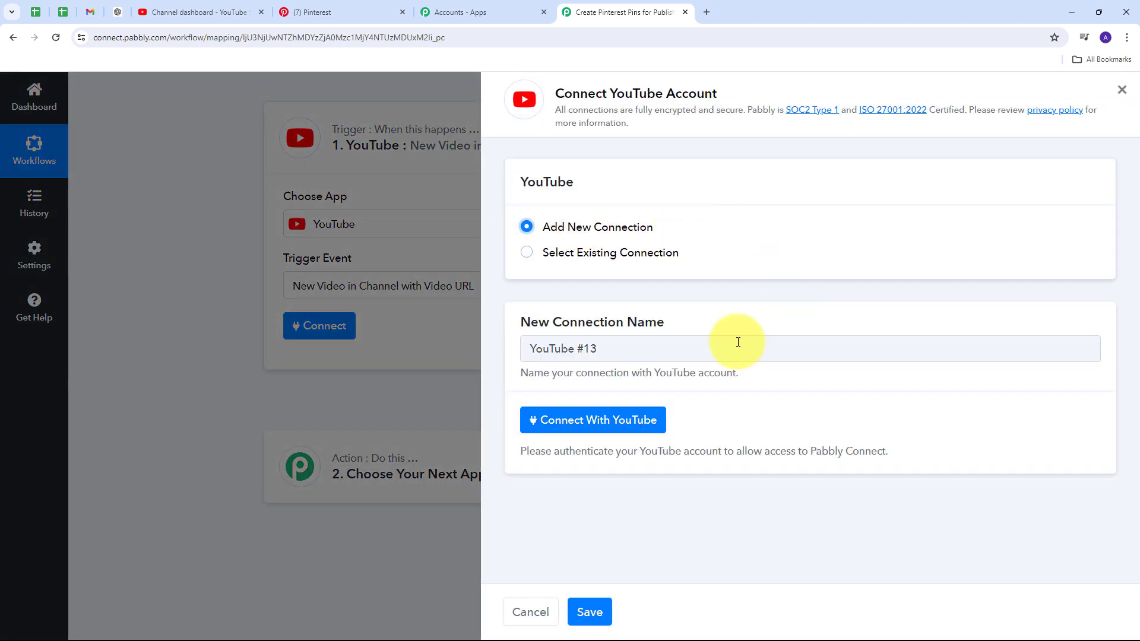
pyautogui.click(590, 422)
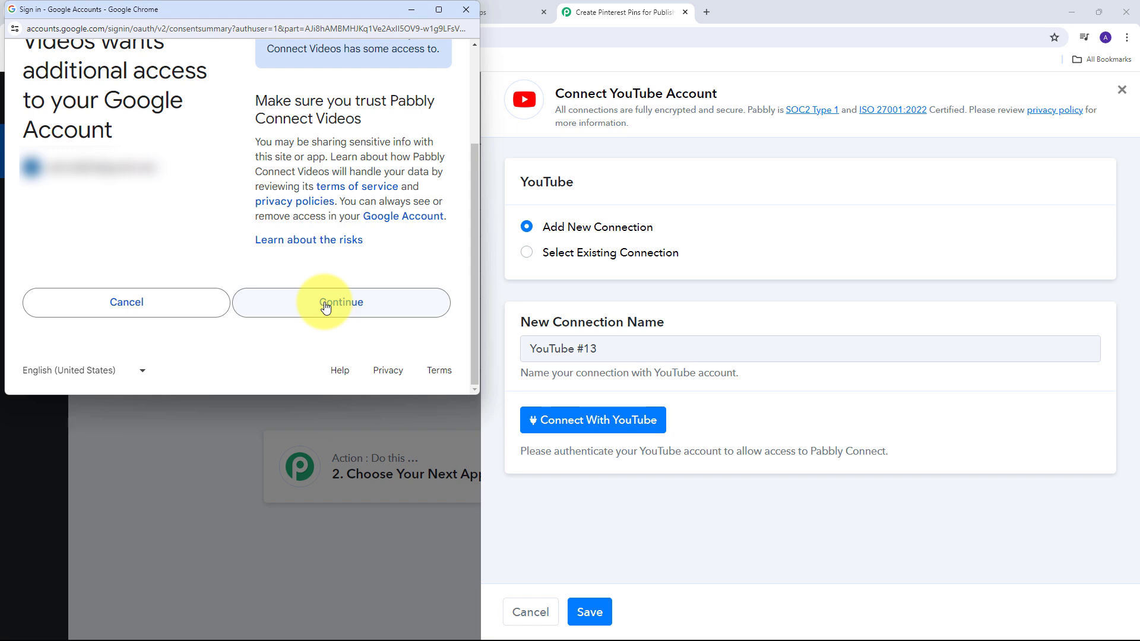
pyautogui.click(326, 305)
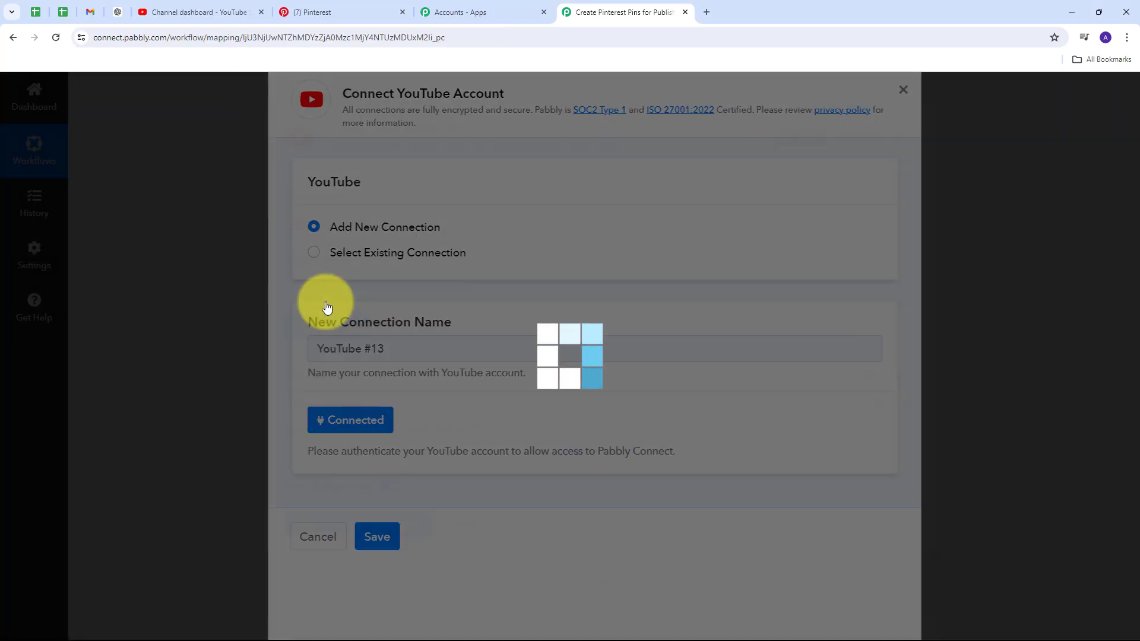
# - Choose Demo Channel as the trigger's channel ID
pyautogui.scroll(-1, 556, 302)
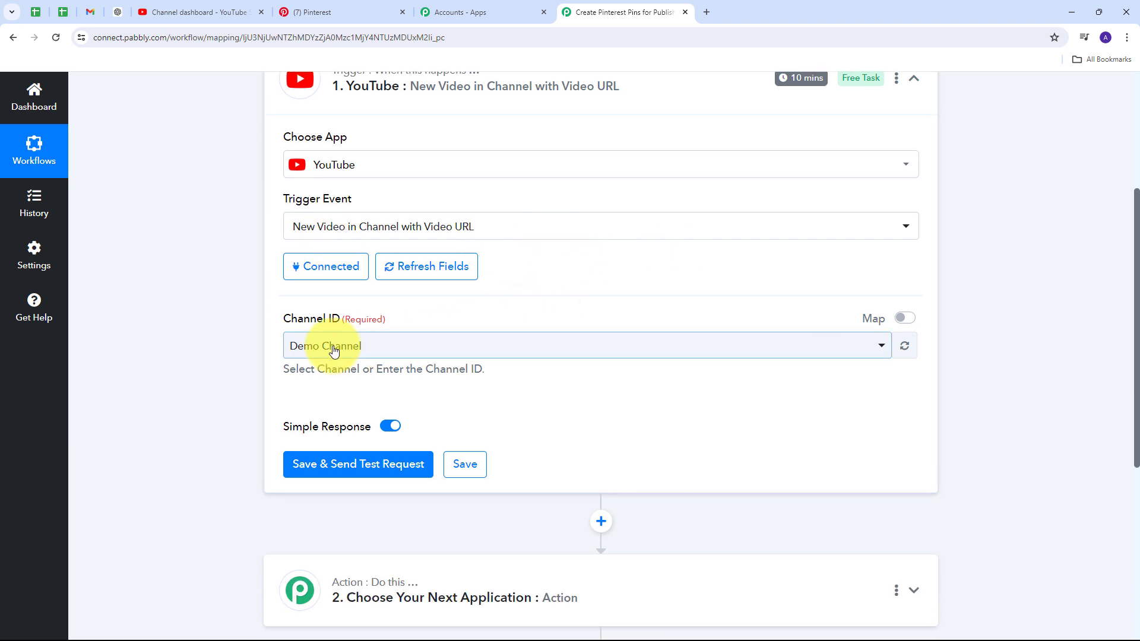
pyautogui.click(618, 337)
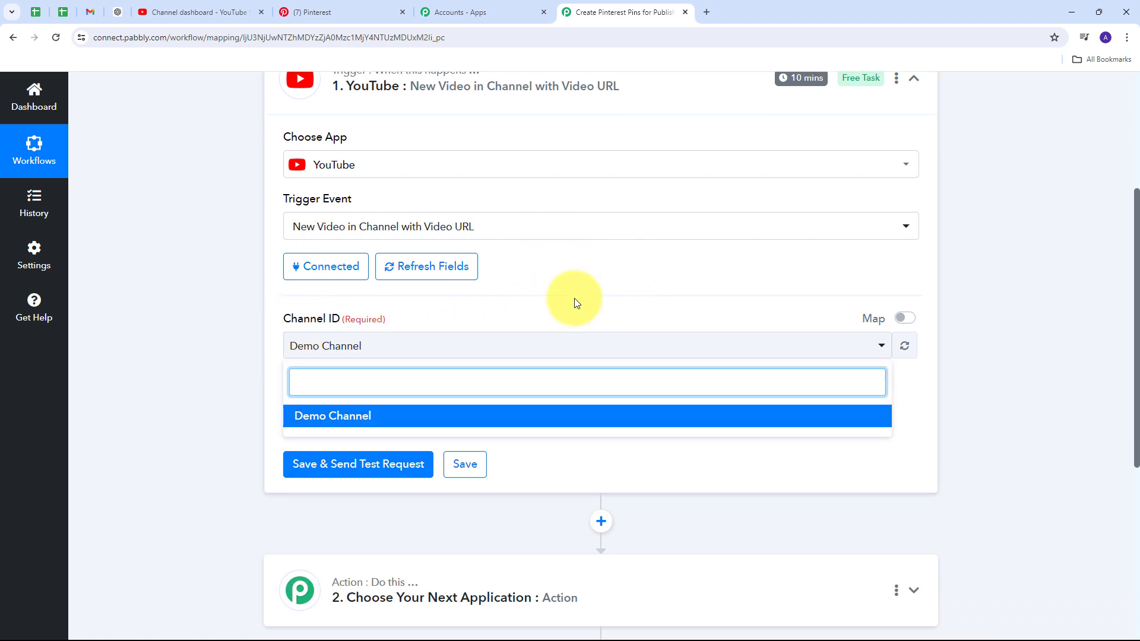
pyautogui.click(382, 417)
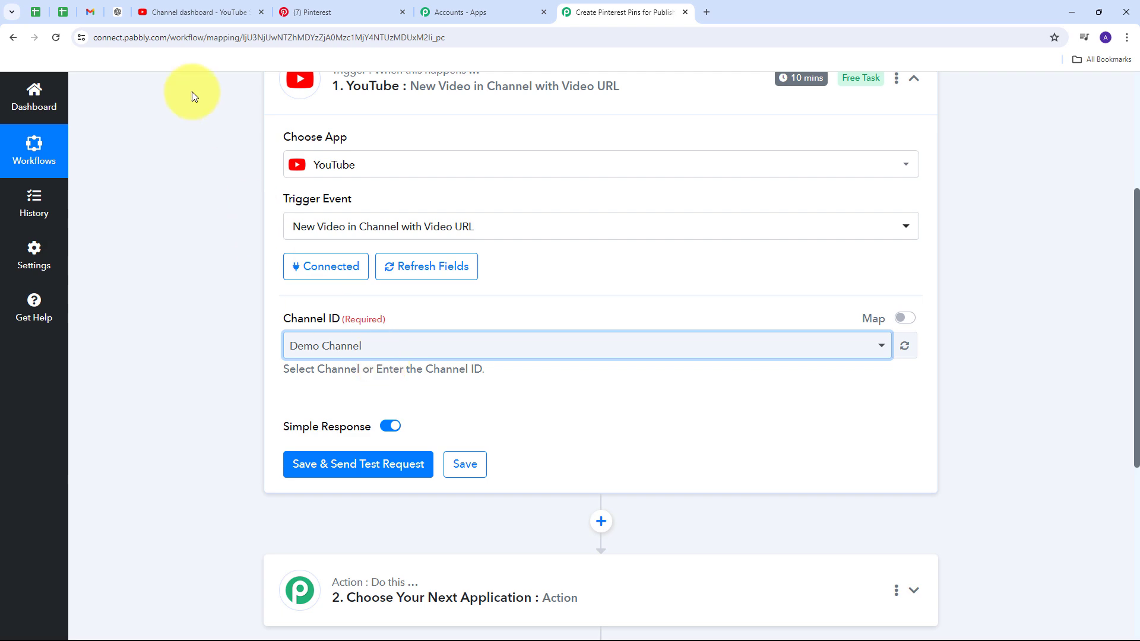
# - Switch to YouTube Studio and review the title and description of the channel's newest video, "Breathtaking Sunset: A Stunning Display of Nature's Beauty"
pyautogui.click(189, 10)
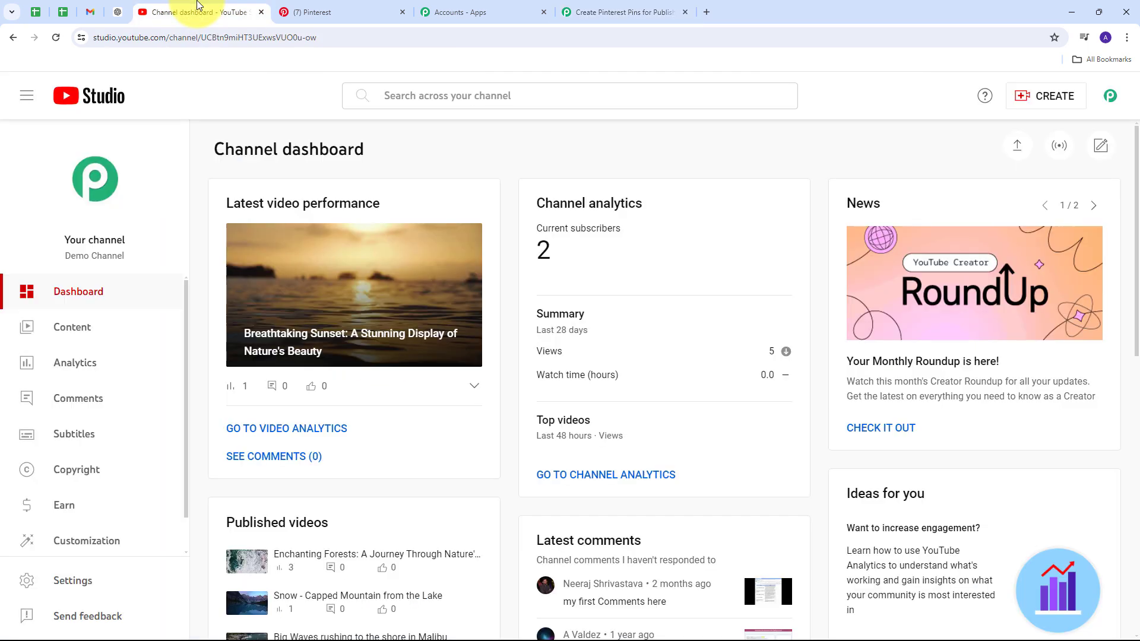
pyautogui.click(104, 330)
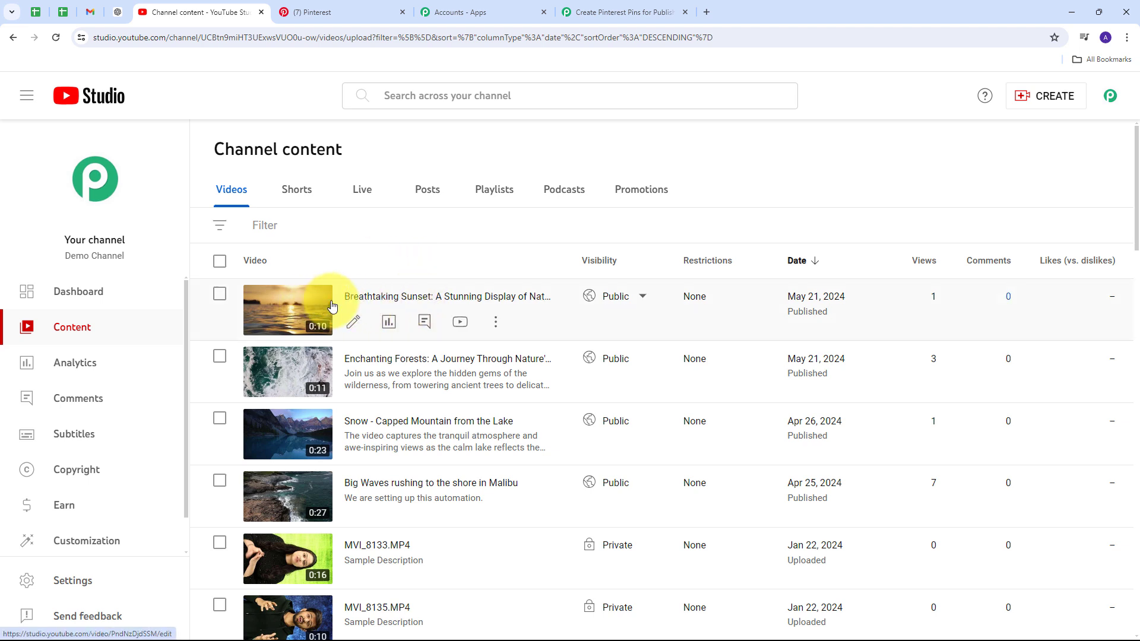
pyautogui.click(388, 297)
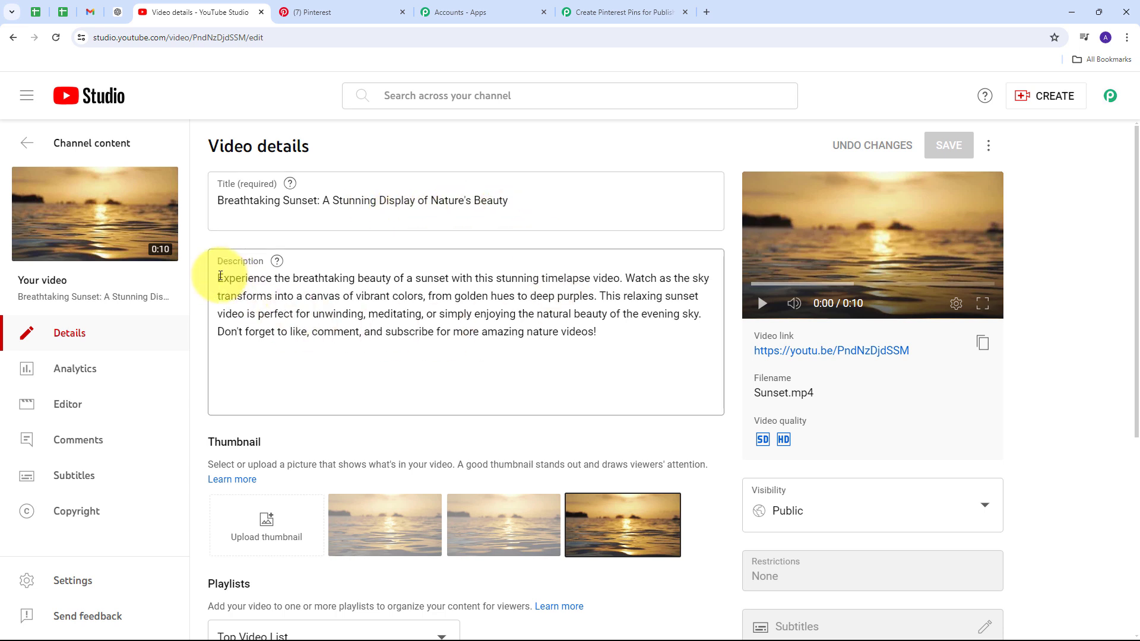
pyautogui.moveTo(220, 276); pyautogui.dragTo(799, 363)
pyautogui.click(331, 255)
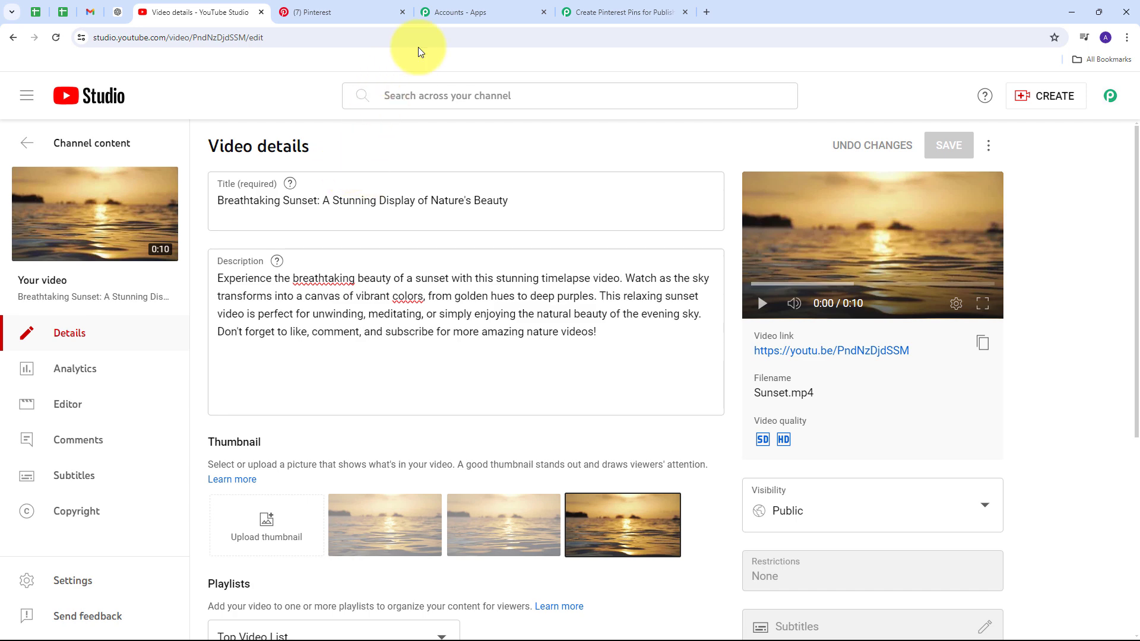
# - Return to the Pabbly Connect workflow, save the YouTube trigger and send its test request
pyautogui.click(617, 11)
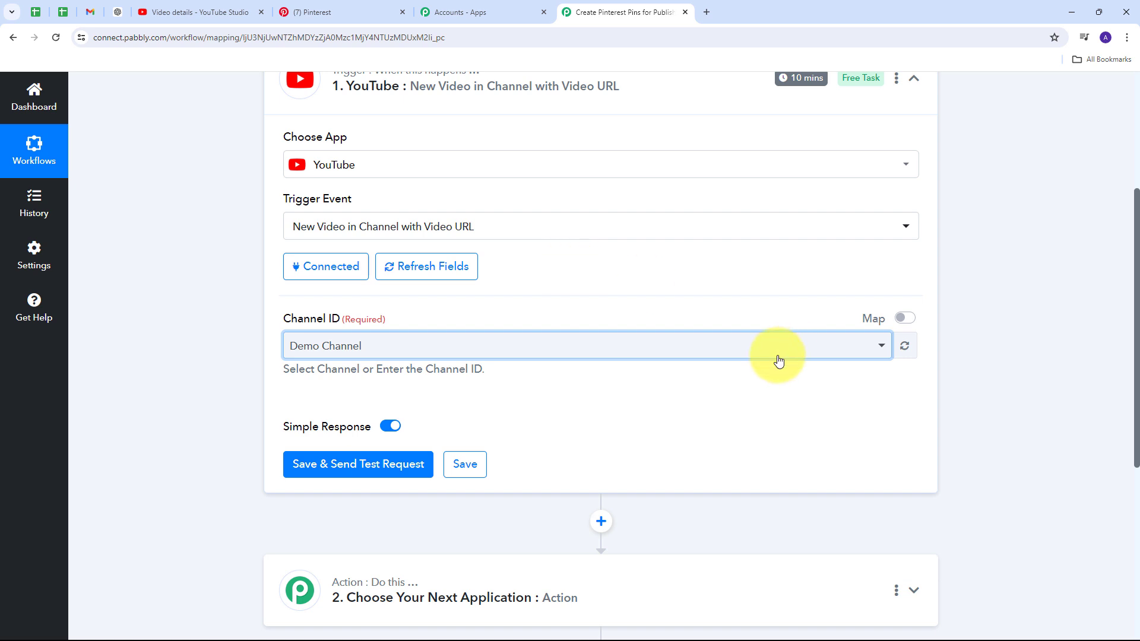
pyautogui.scroll(-1, 534, 359)
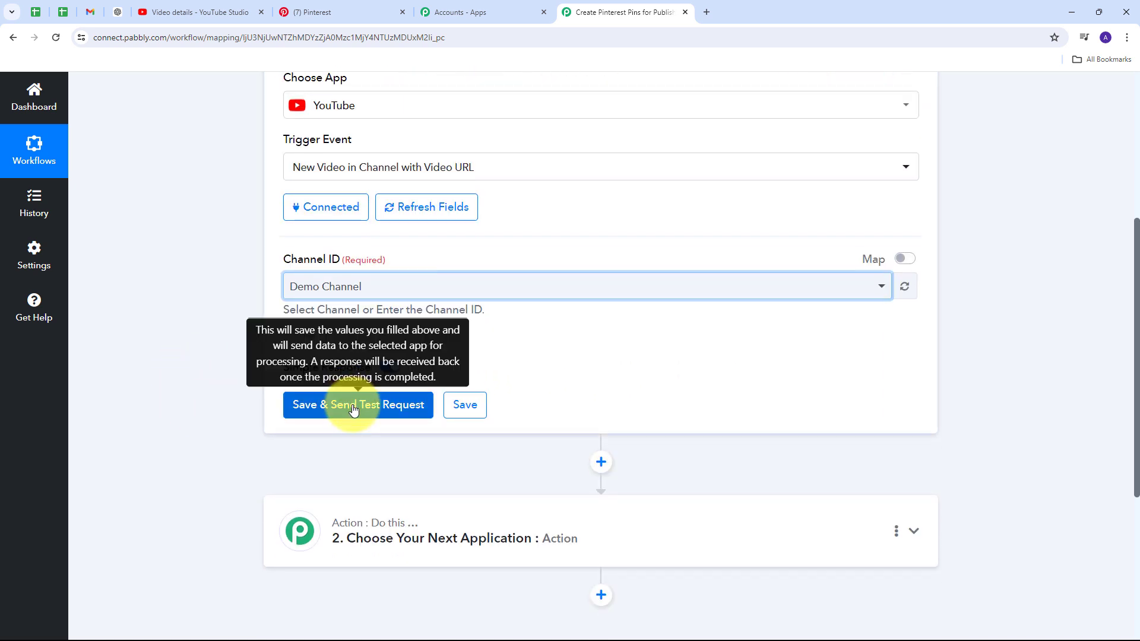
pyautogui.click(326, 411)
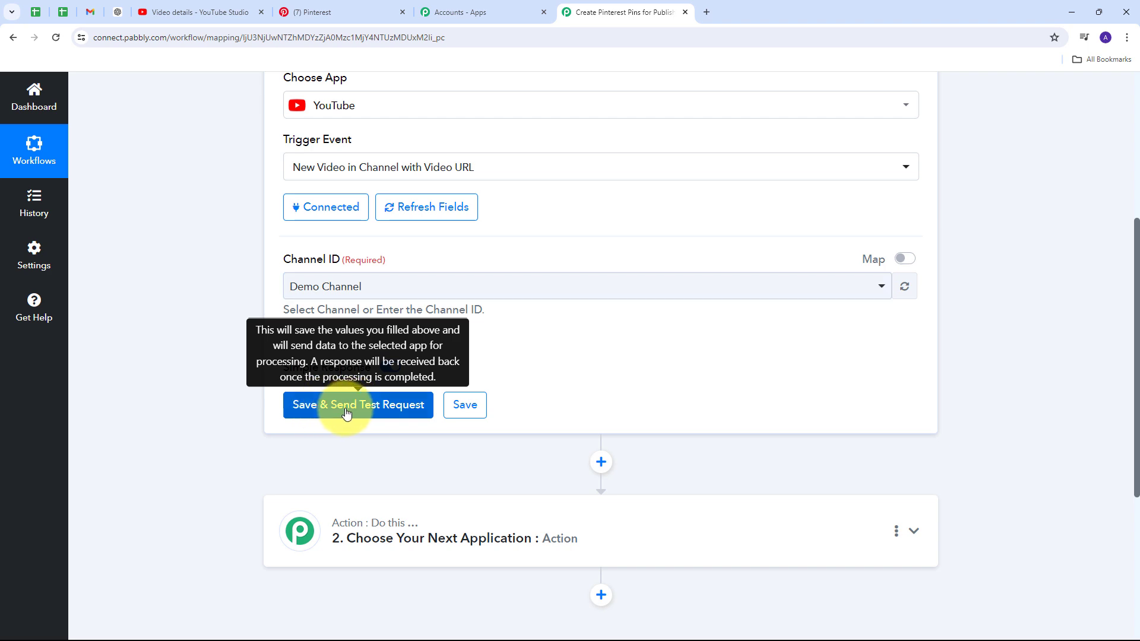
# - Examine the trigger's received response for the video's URL, title, description and thumbnail fields, and check the trigger's setup
pyautogui.scroll(-5, 949, 283)
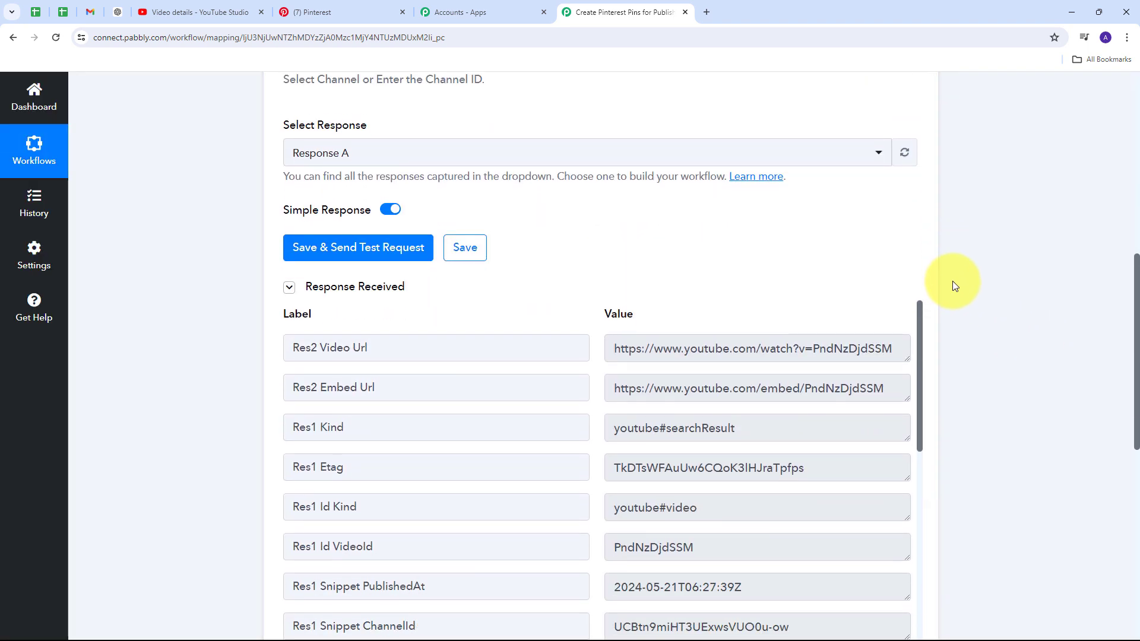
pyautogui.scroll(-1, 952, 280)
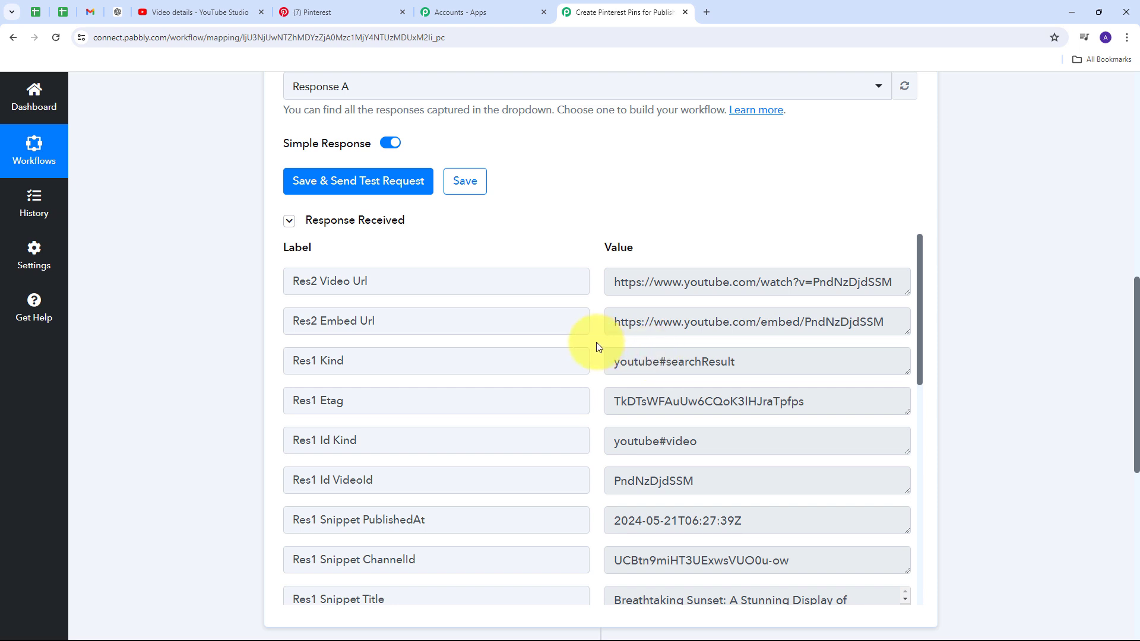
pyautogui.scroll(-7, 596, 342)
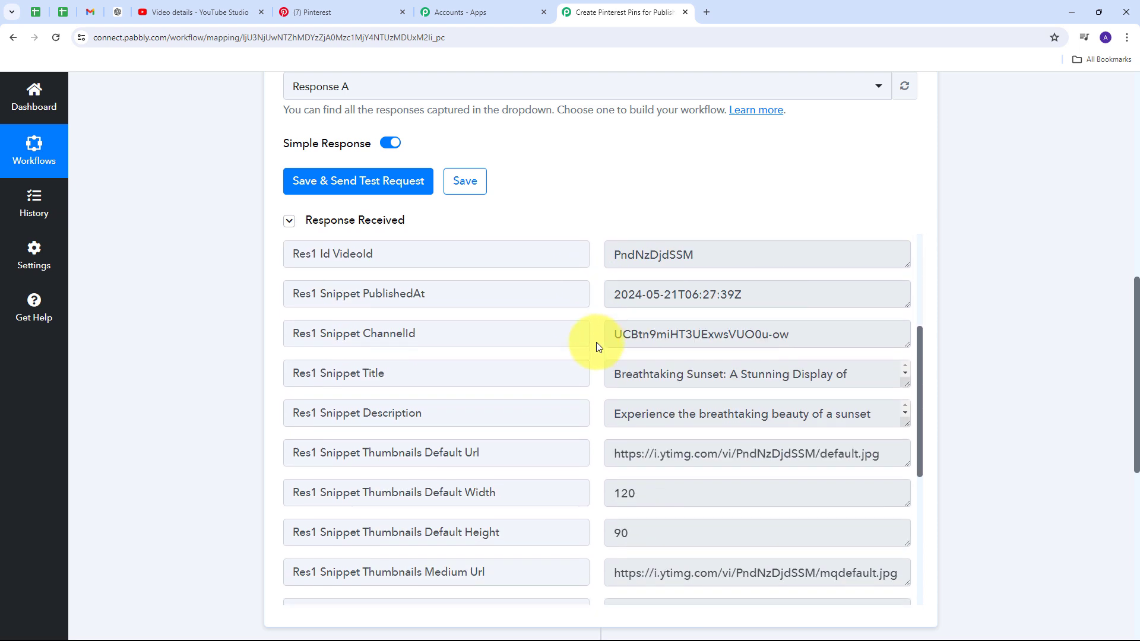
pyautogui.scroll(7, 599, 337)
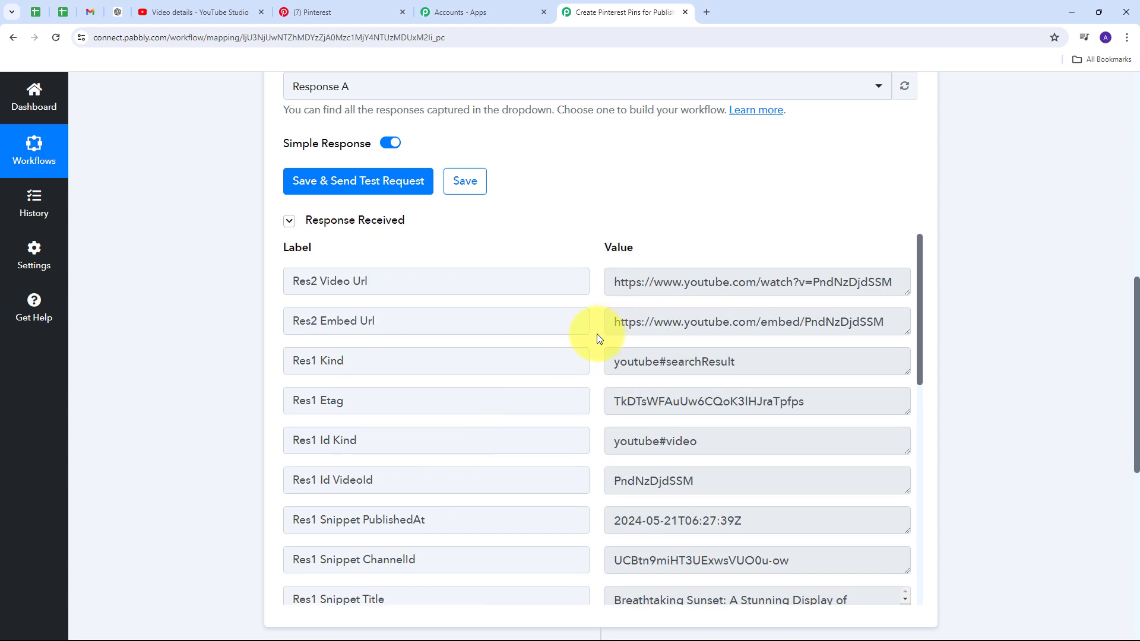
pyautogui.scroll(10, 596, 333)
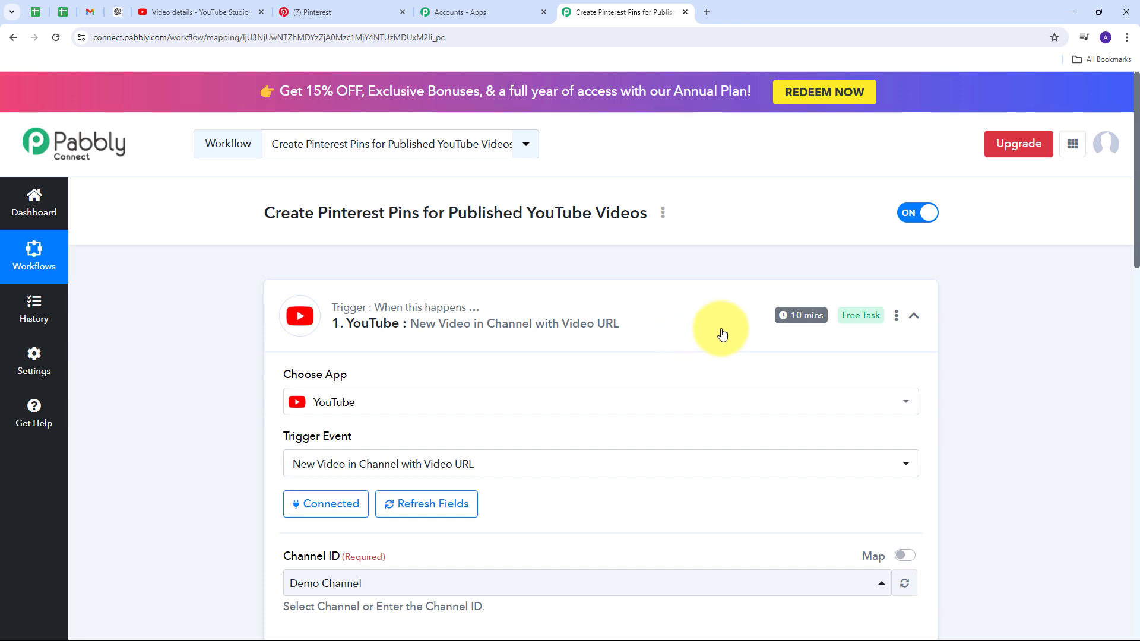
pyautogui.scroll(-5, 1011, 326)
pyautogui.scroll(-6, 1011, 327)
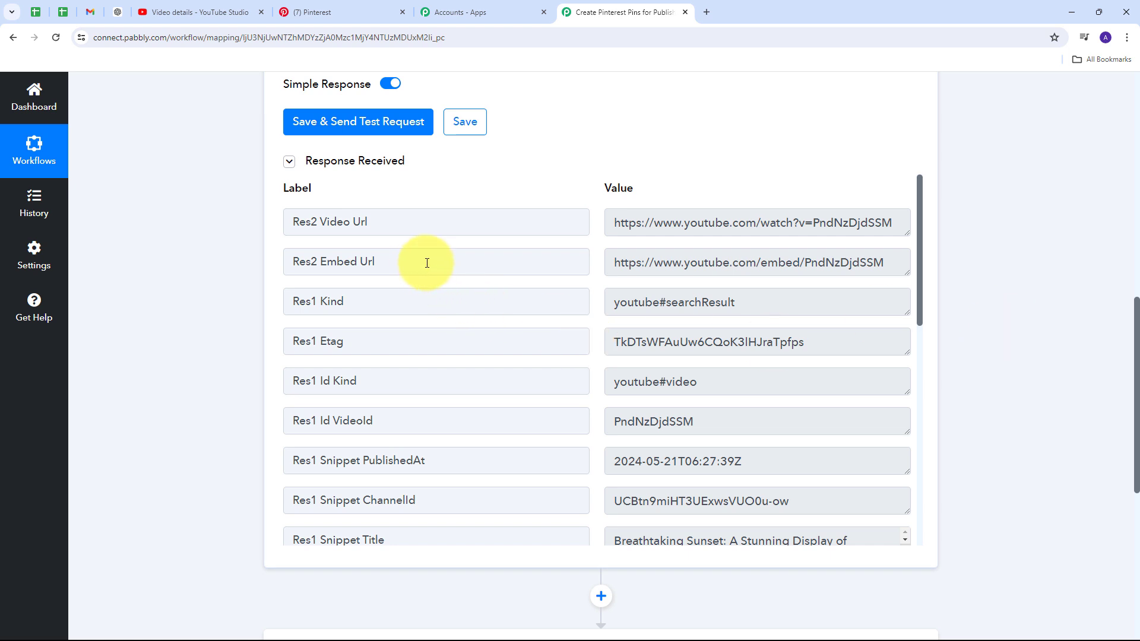
# - Review the video URL, default thumbnail URL and channel title values in the YouTube trigger's response
pyautogui.moveTo(904, 232); pyautogui.dragTo(908, 272)
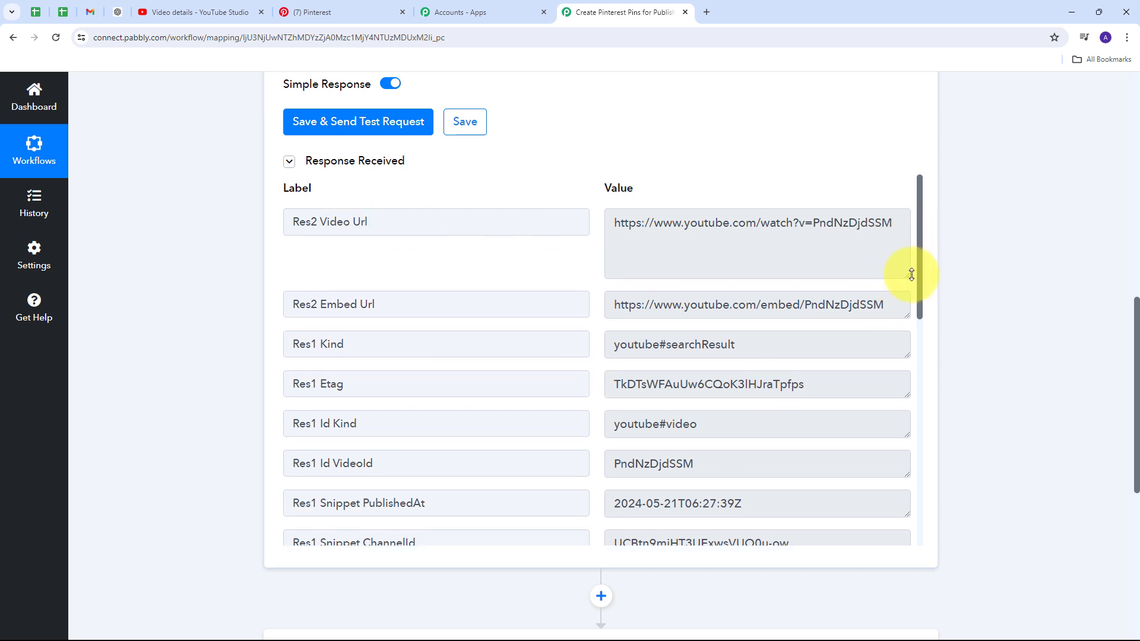
pyautogui.scroll(-2, 585, 265)
pyautogui.scroll(-5, 511, 267)
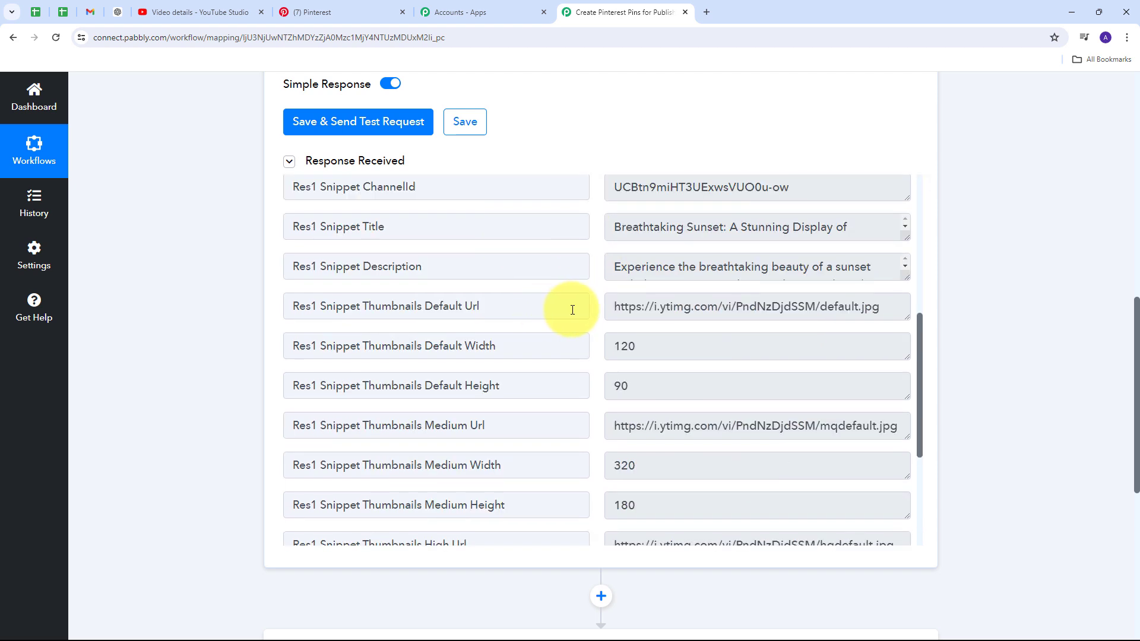
pyautogui.moveTo(614, 306); pyautogui.dragTo(894, 316)
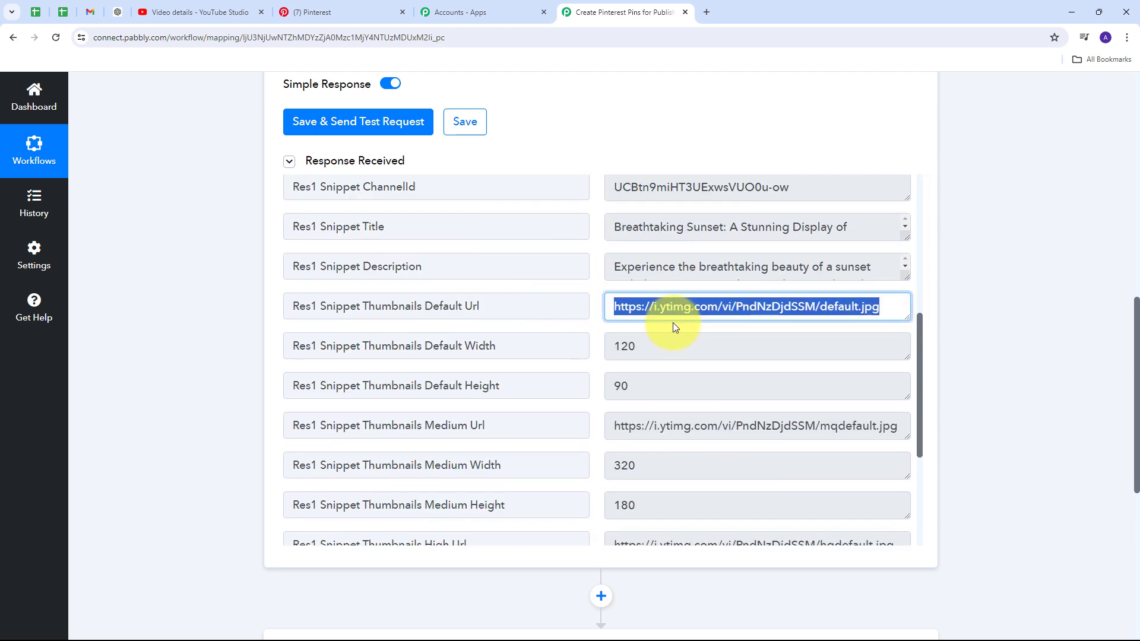
pyautogui.scroll(-5, 565, 310)
pyautogui.moveTo(723, 386); pyautogui.dragTo(531, 386)
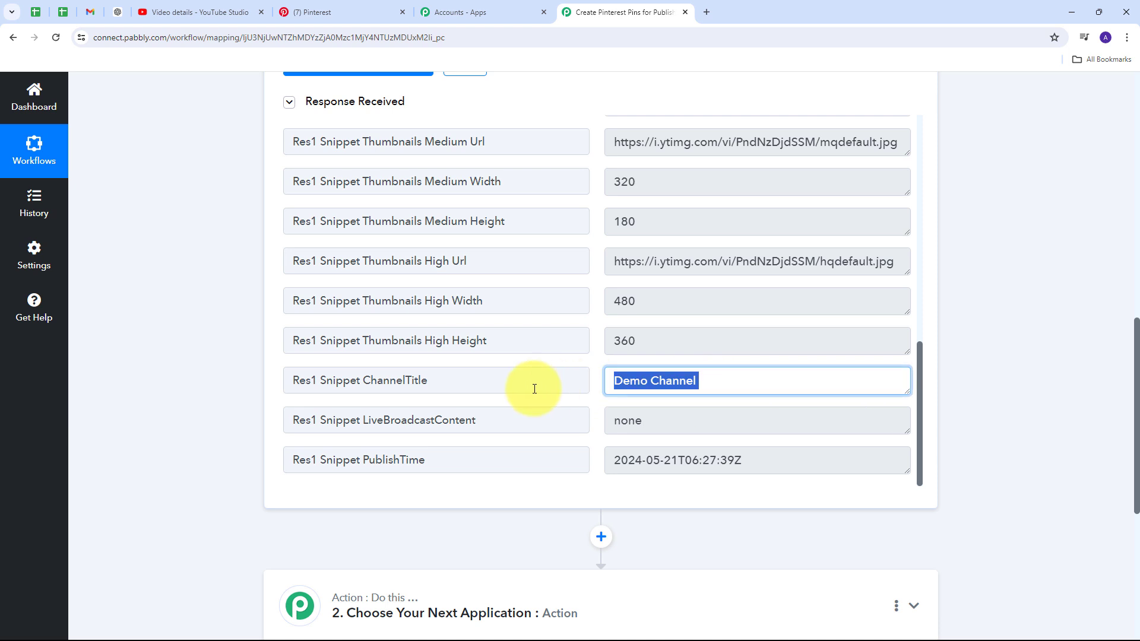
# - Go back to the snippet title and description in the trigger's response, enlarging the description value to read it in full
pyautogui.scroll(7, 682, 372)
pyautogui.scroll(2, 706, 361)
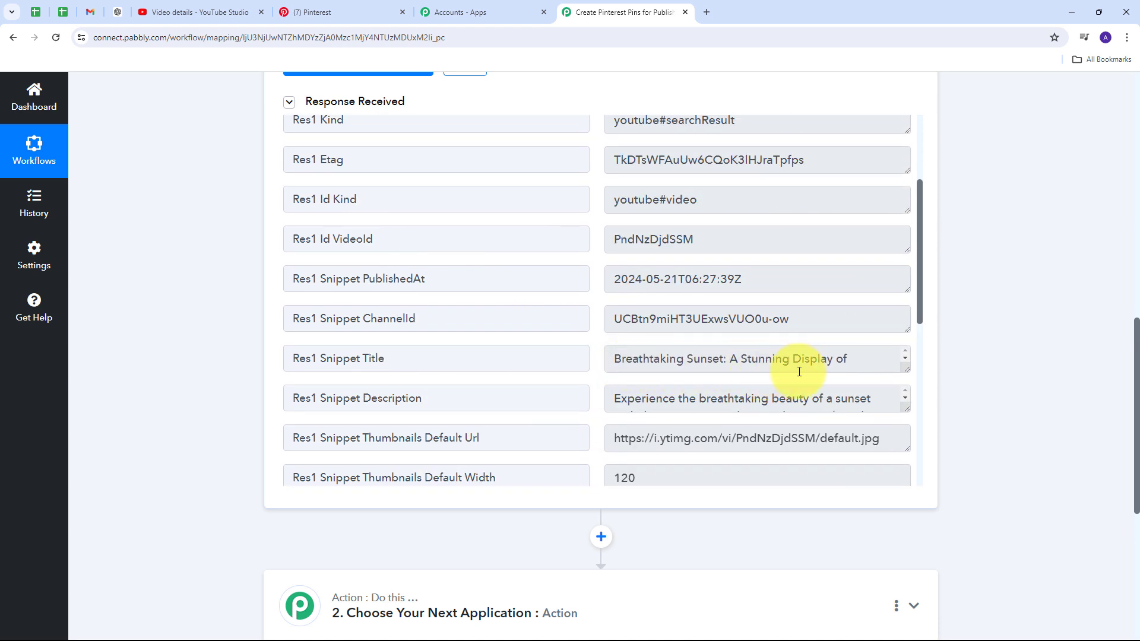
pyautogui.scroll(-2, 753, 362)
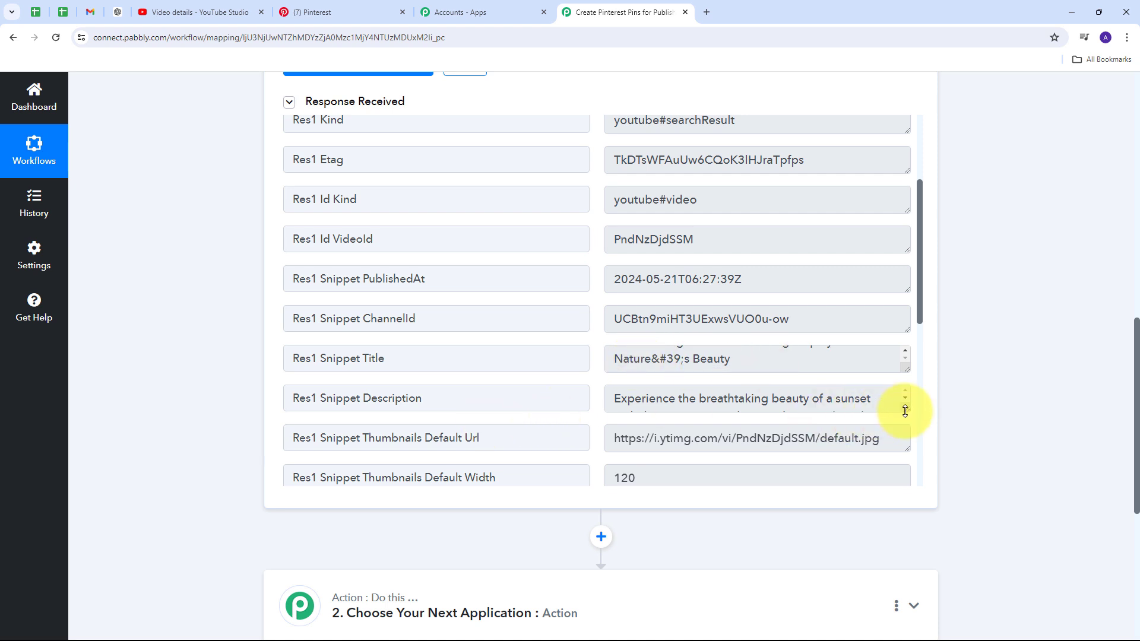
pyautogui.moveTo(903, 408); pyautogui.dragTo(902, 484)
pyautogui.tripleClick(707, 429)
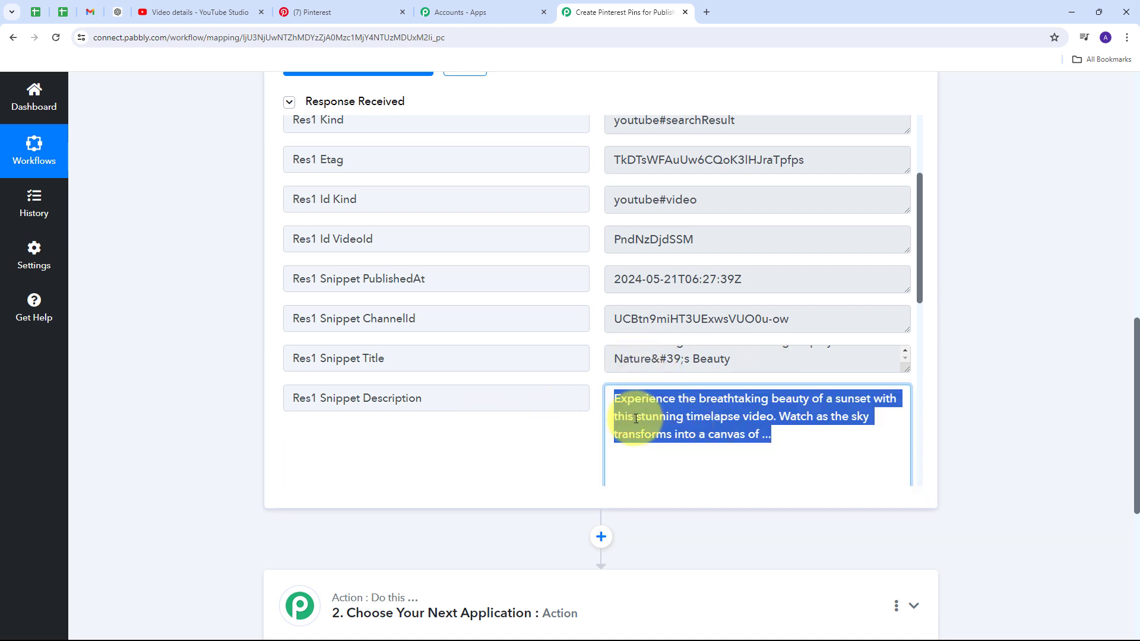
pyautogui.click(592, 378)
pyautogui.scroll(2, 593, 377)
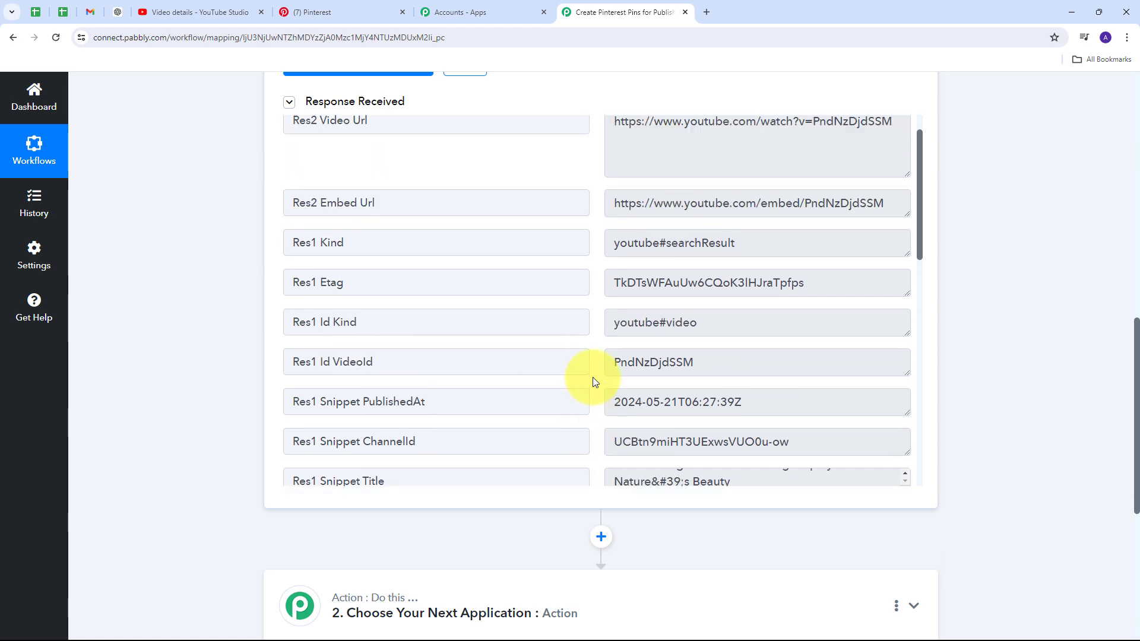
pyautogui.scroll(-5, 592, 376)
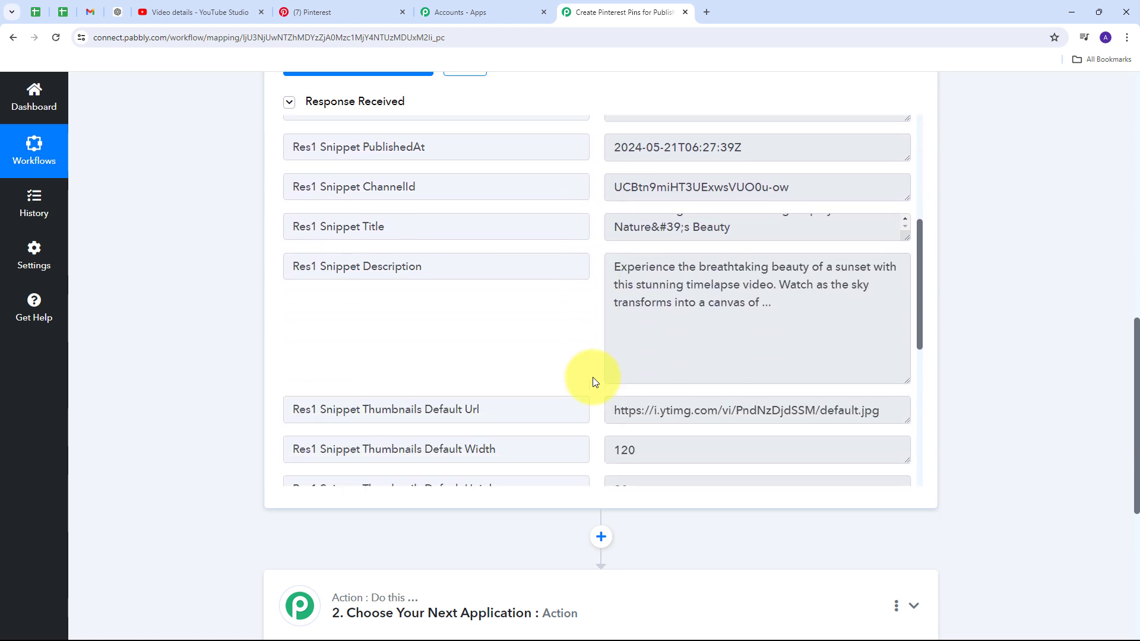
pyautogui.scroll(-1, 592, 376)
pyautogui.scroll(3, 600, 308)
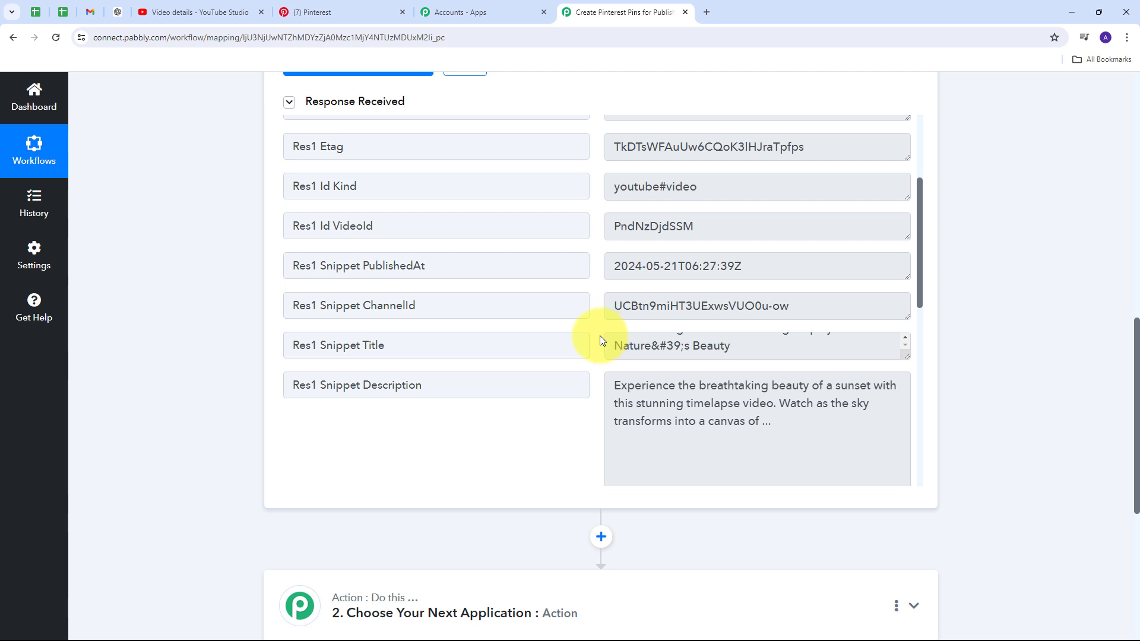
# - Set the workflow's action step to the Pinterest app with the Create Pin action event
pyautogui.scroll(-5, 986, 327)
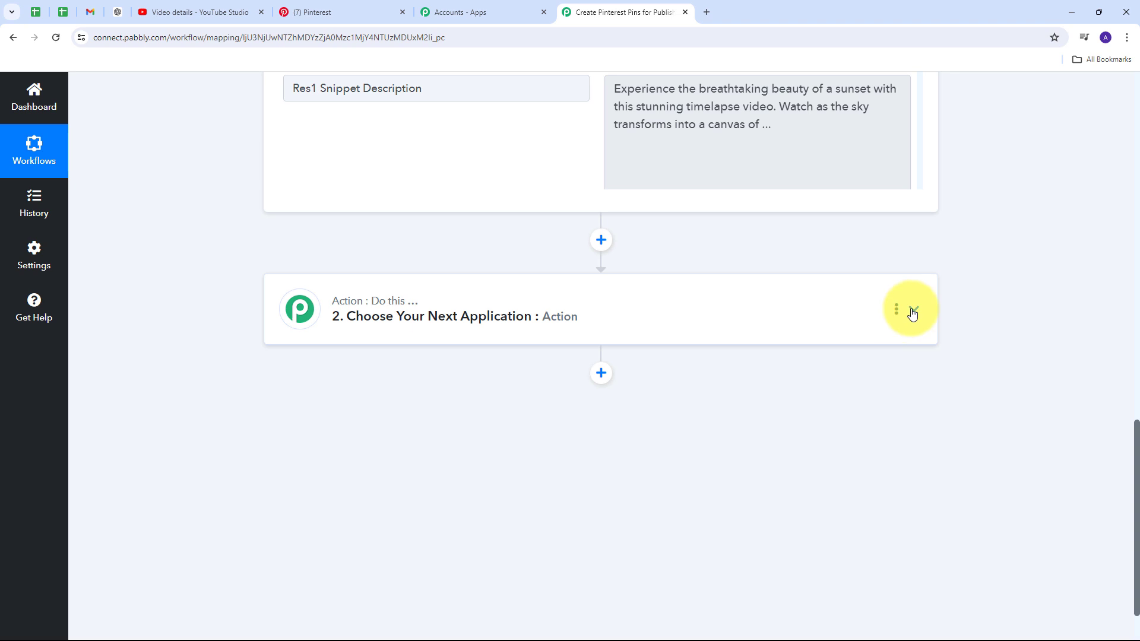
pyautogui.click(912, 314)
pyautogui.click(342, 322)
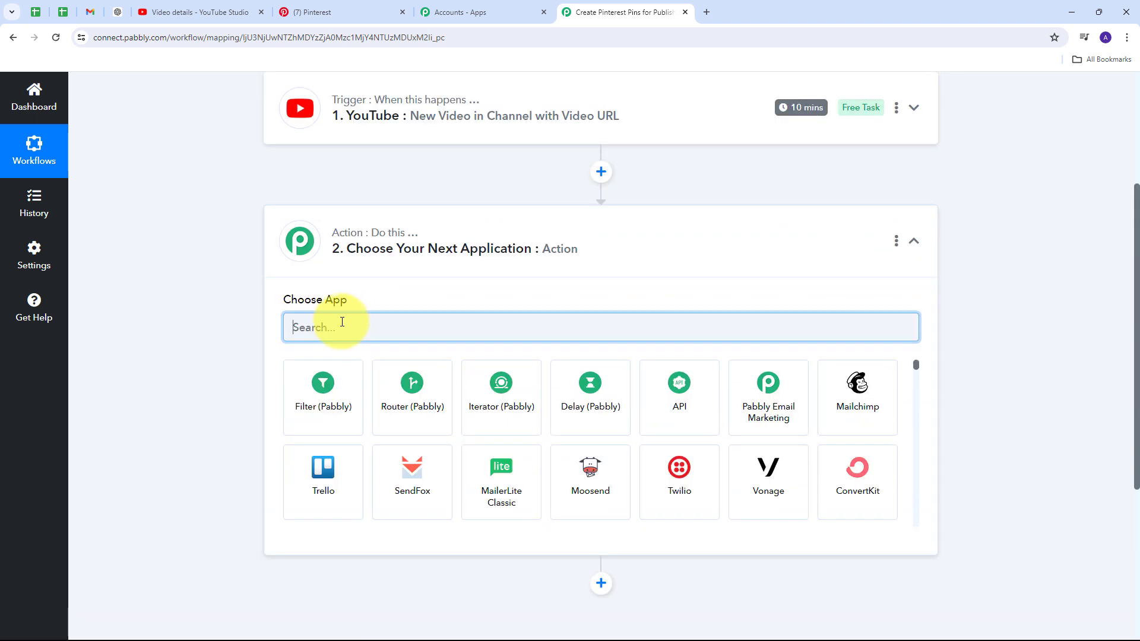
pyautogui.write('Pin')
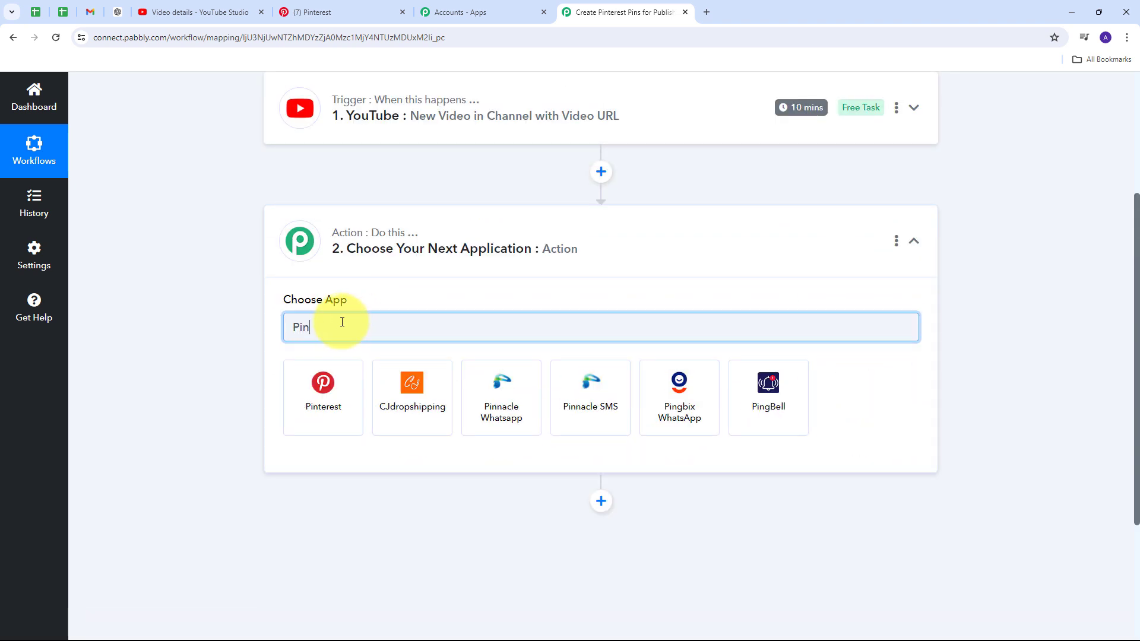
pyautogui.write('terest')
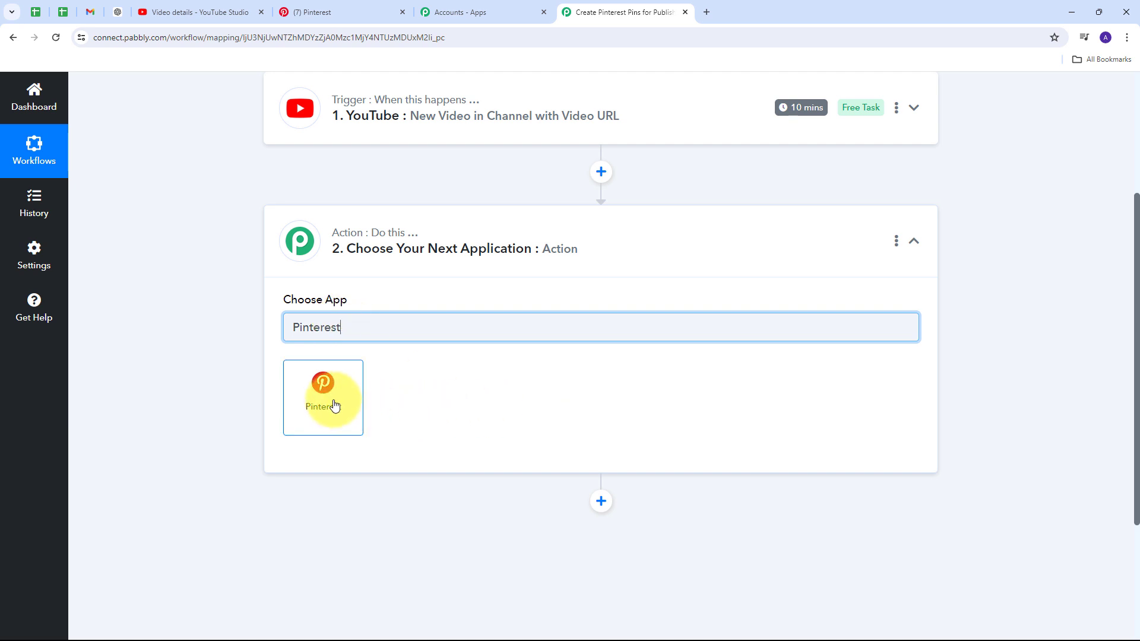
pyautogui.click(301, 395)
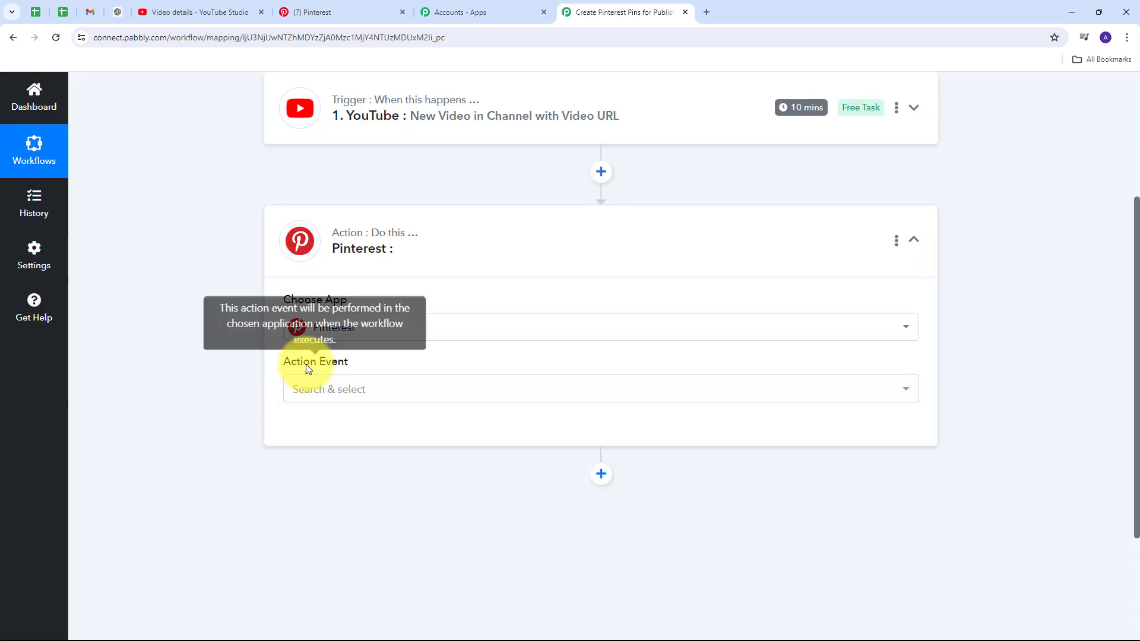
pyautogui.click(630, 389)
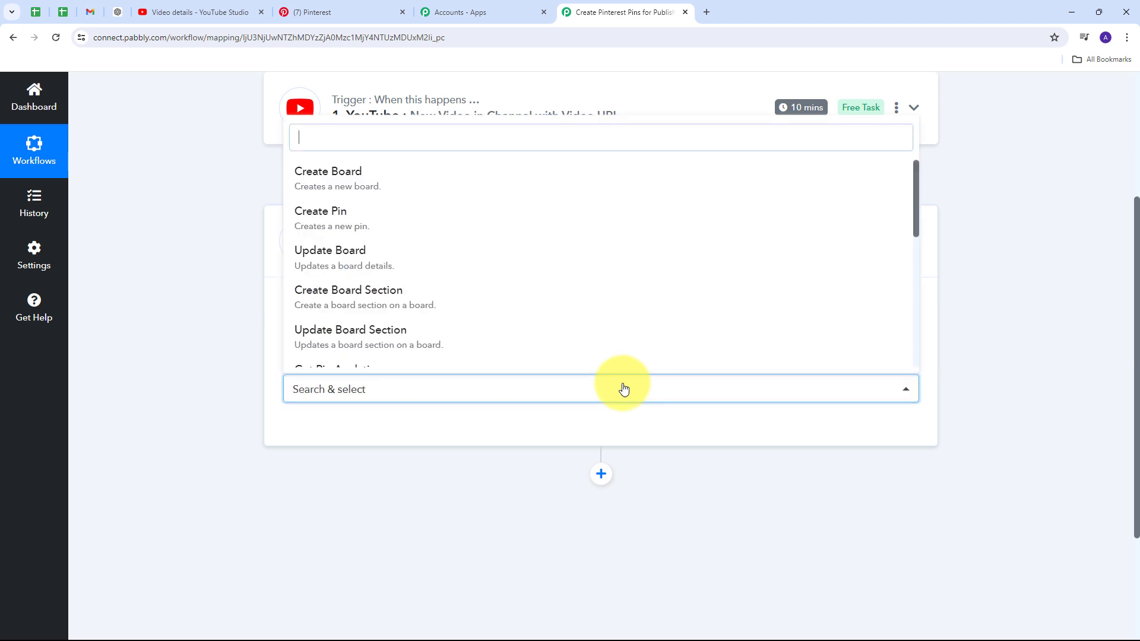
pyautogui.click(344, 223)
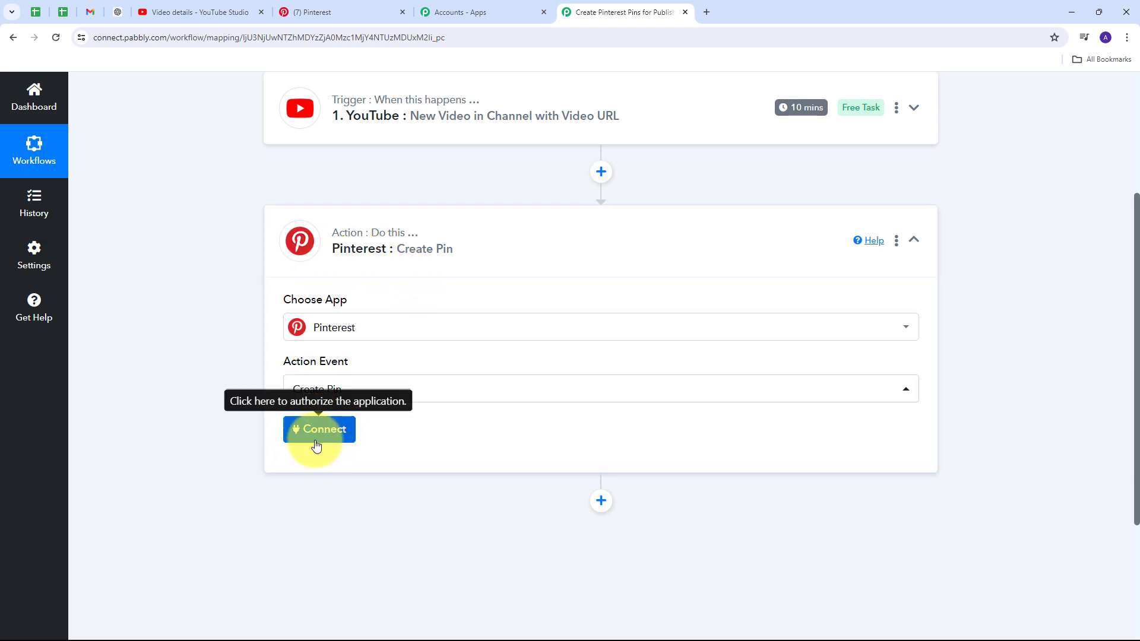
# - Add a new Pinterest connection for the action and grant Pabbly Connect access to the logged-in account
pyautogui.click(338, 443)
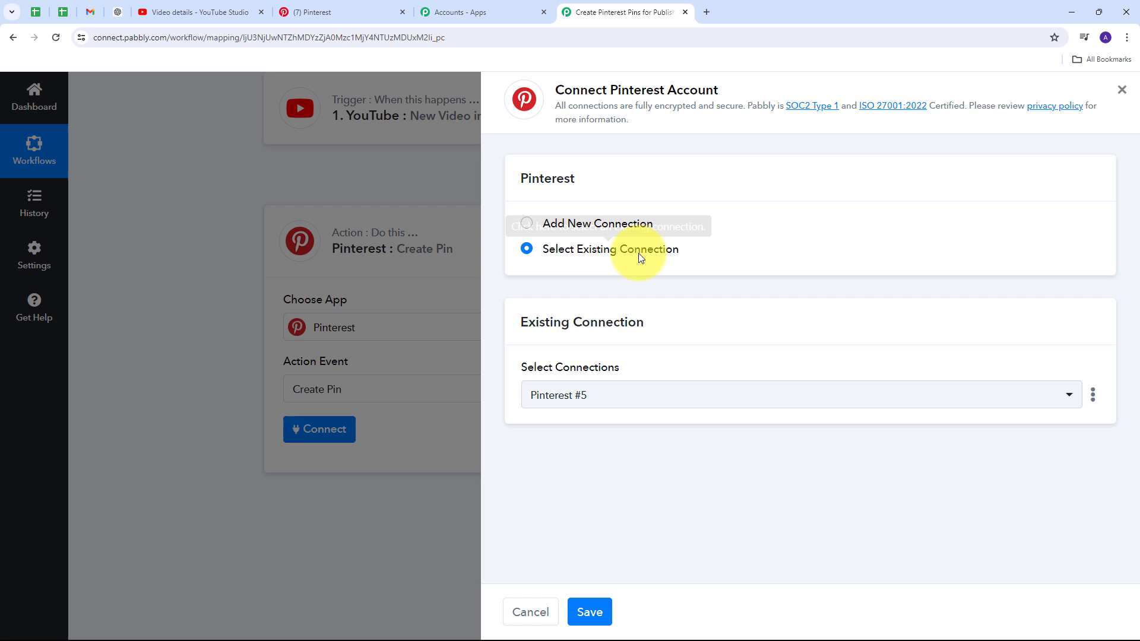
pyautogui.click(597, 228)
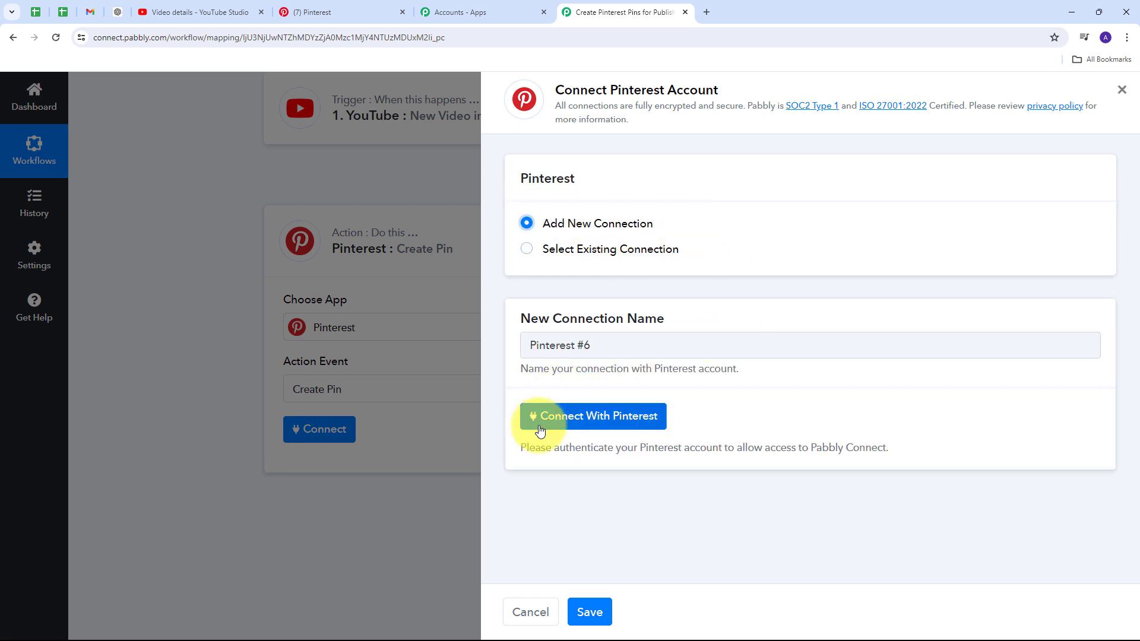
pyautogui.click(588, 426)
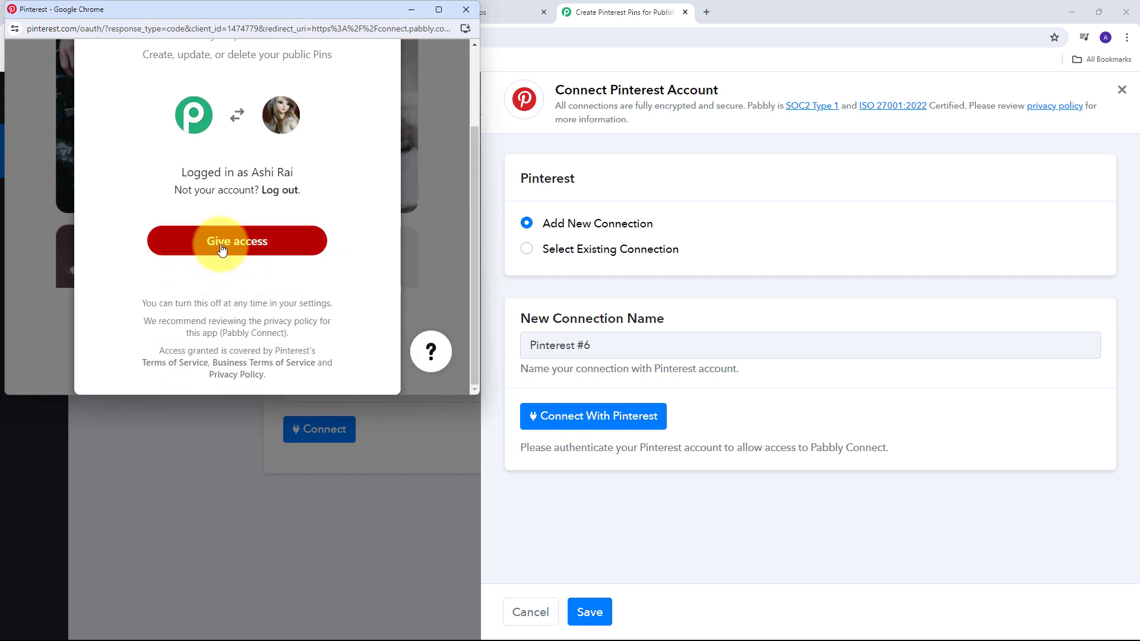
pyautogui.click(232, 247)
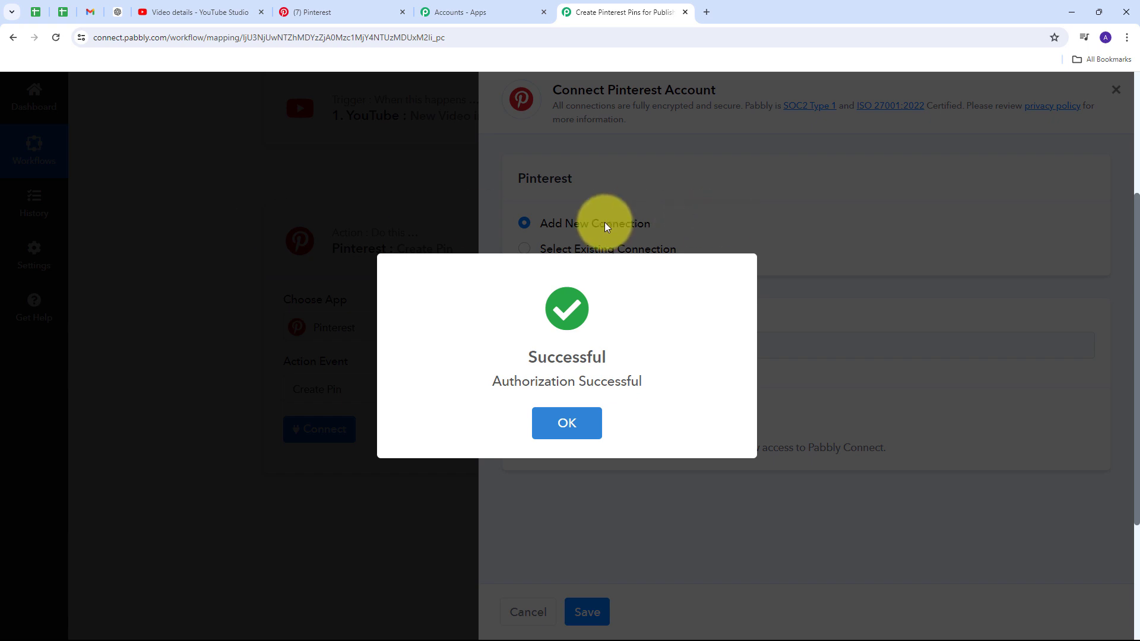
# - Switch to Pinterest and look over the profile's saved boards to find the board meant for YouTube videos
pyautogui.scroll(-3, 550, 233)
pyautogui.scroll(-2, 551, 231)
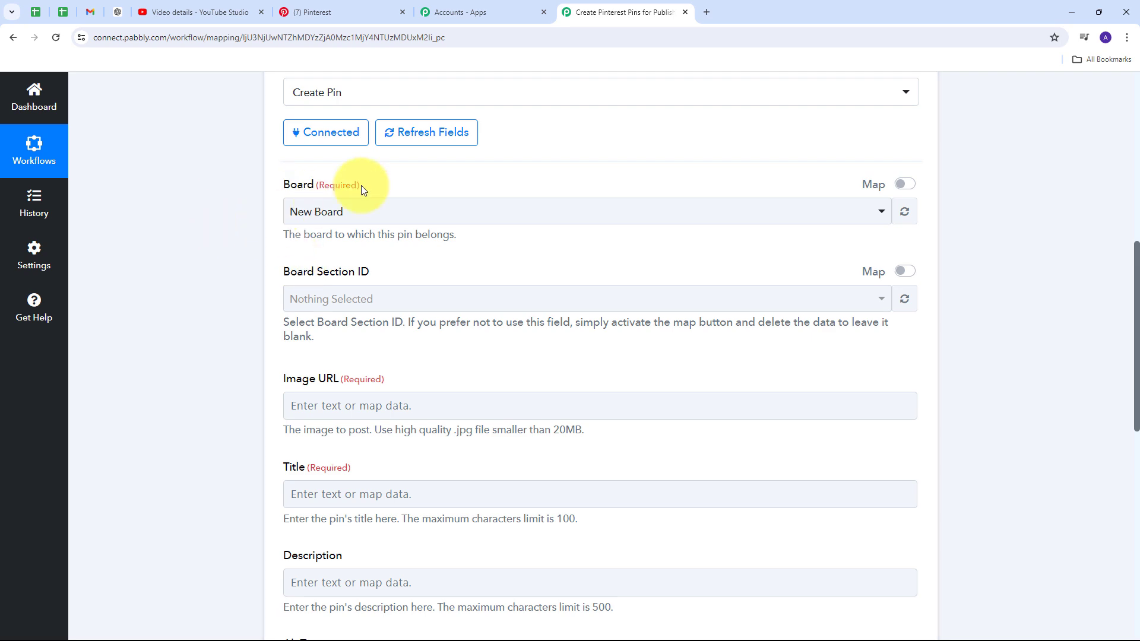
pyautogui.click(319, 11)
pyautogui.scroll(-1, 217, 387)
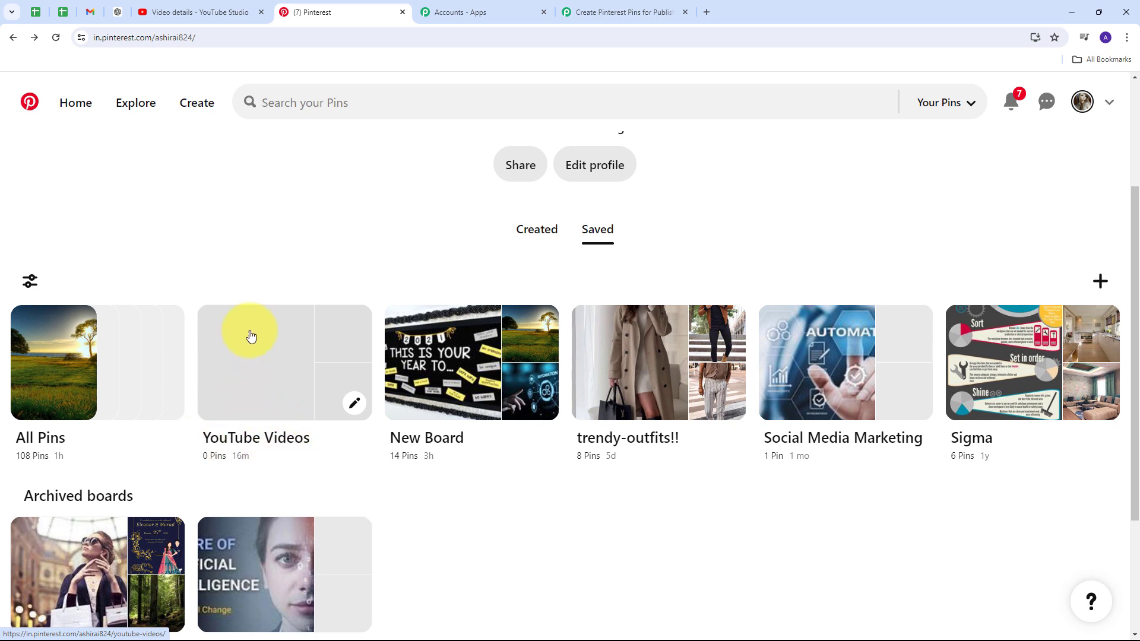
# - Return to the Pabbly Connect workflow and choose YouTube Videos as the pin's board
pyautogui.click(617, 6)
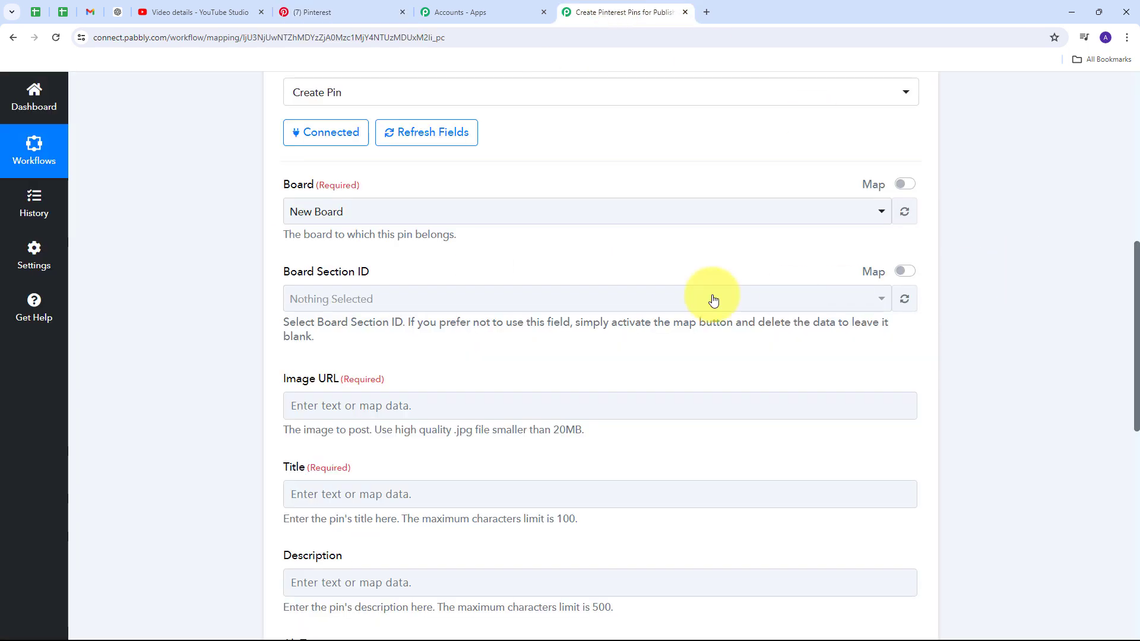
pyautogui.click(679, 219)
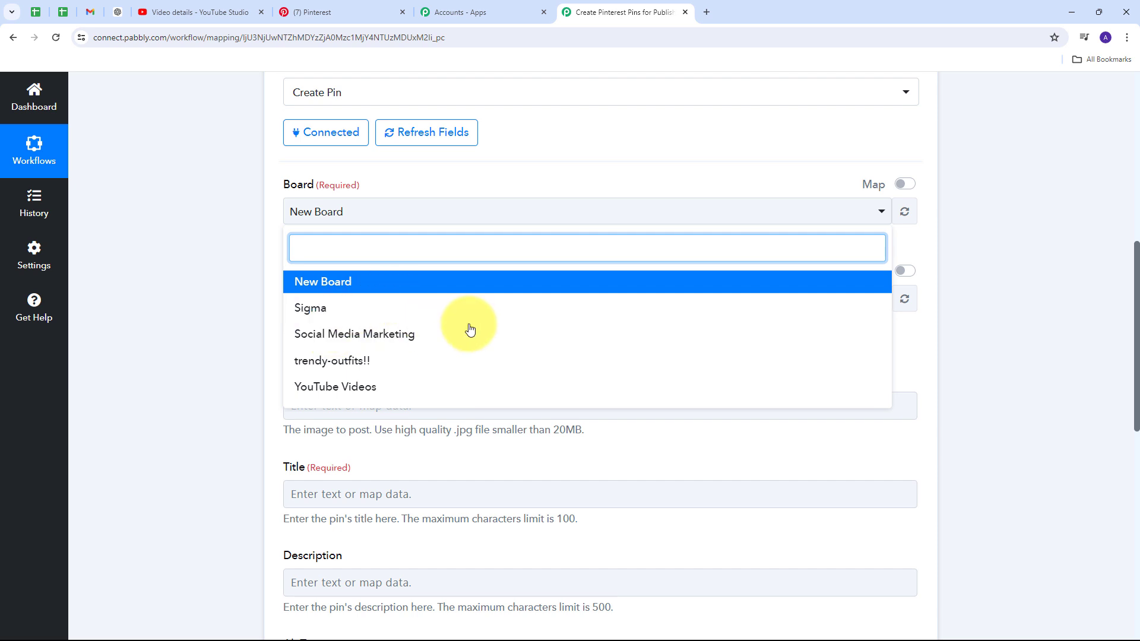
pyautogui.scroll(-1, 466, 328)
pyautogui.scroll(1, 386, 316)
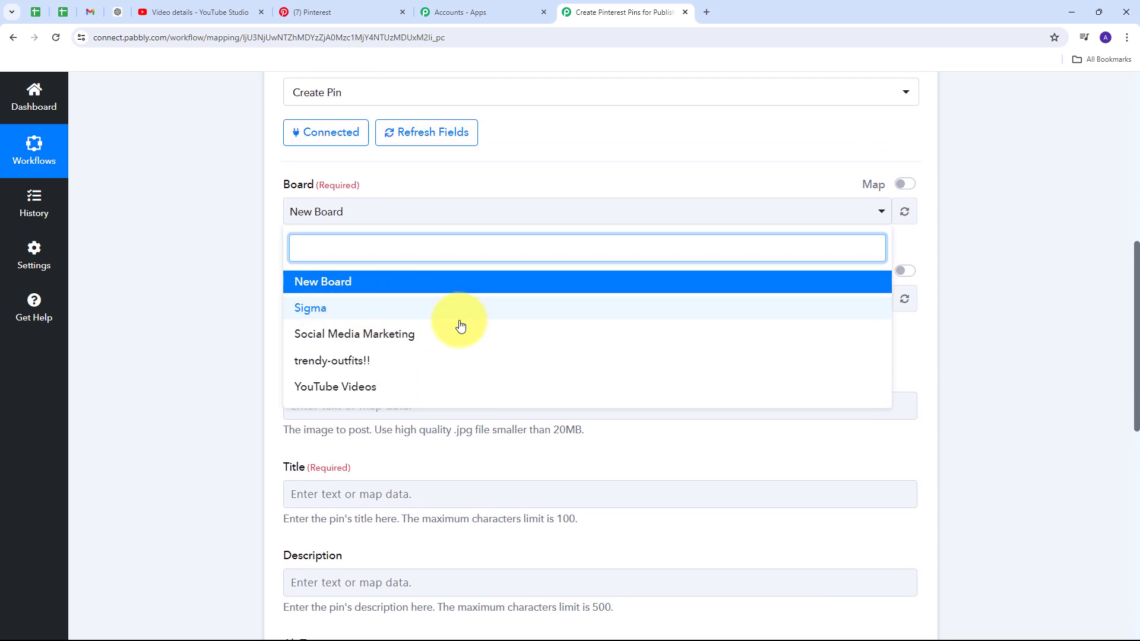
pyautogui.click(363, 388)
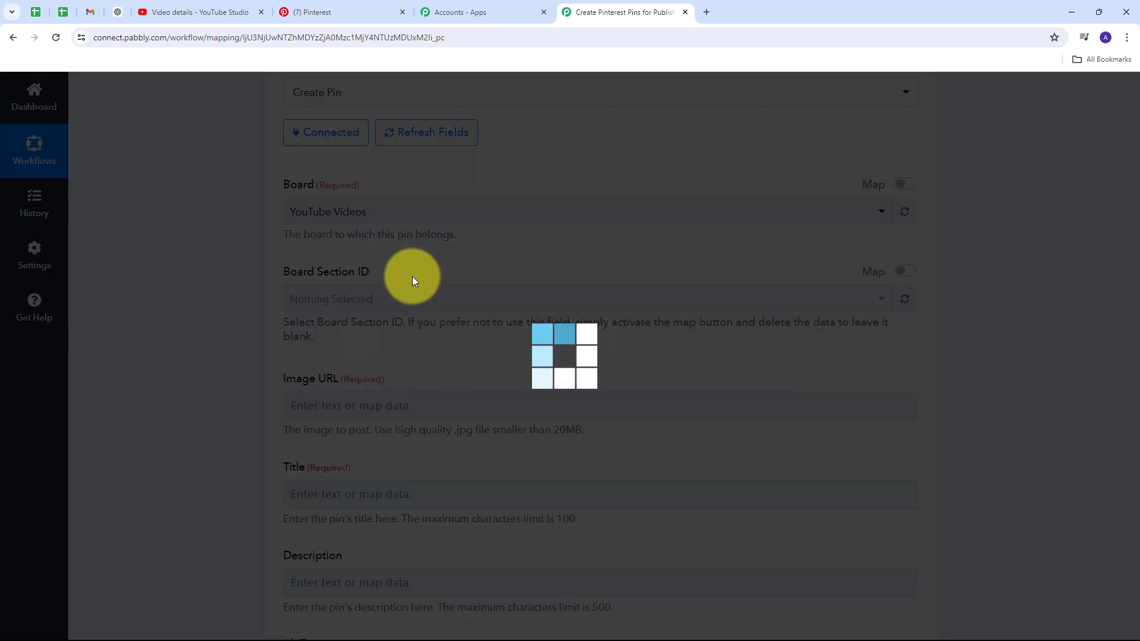
# - Map the pin's Image URL to Res1 Snippet Thumbnails High Url from the YouTube trigger
pyautogui.scroll(-3, 412, 276)
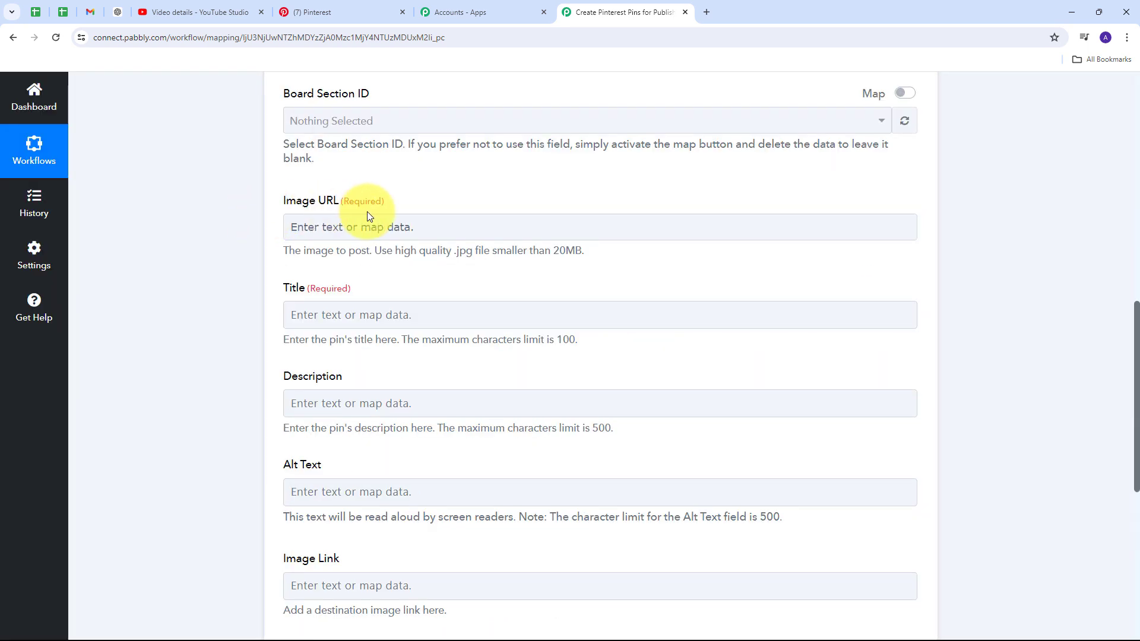
pyautogui.click(322, 221)
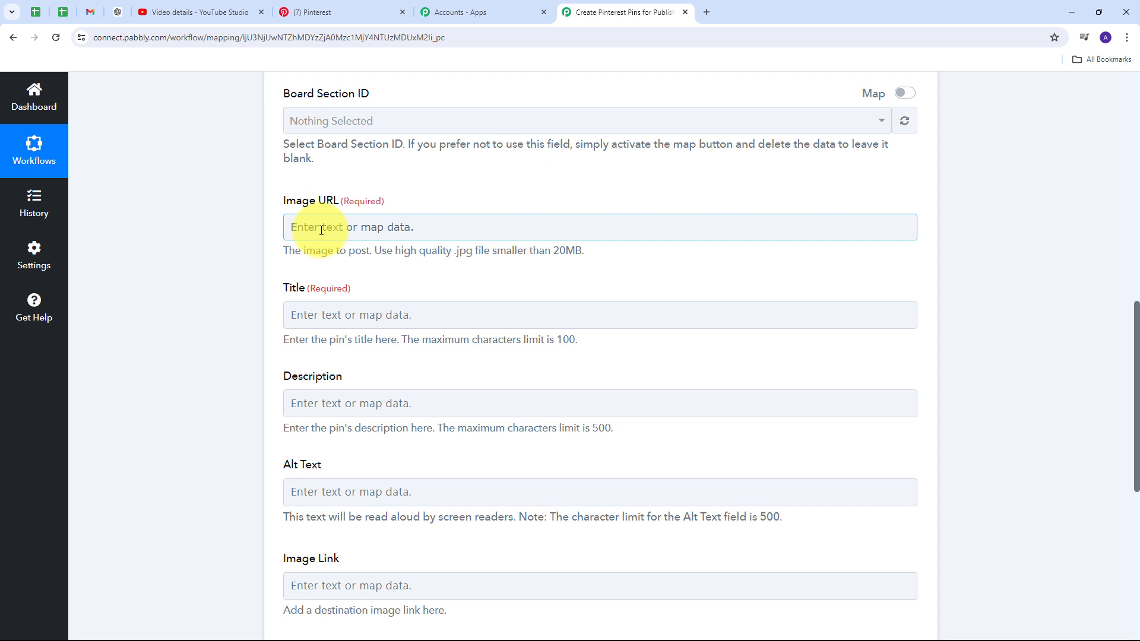
pyautogui.click(321, 229)
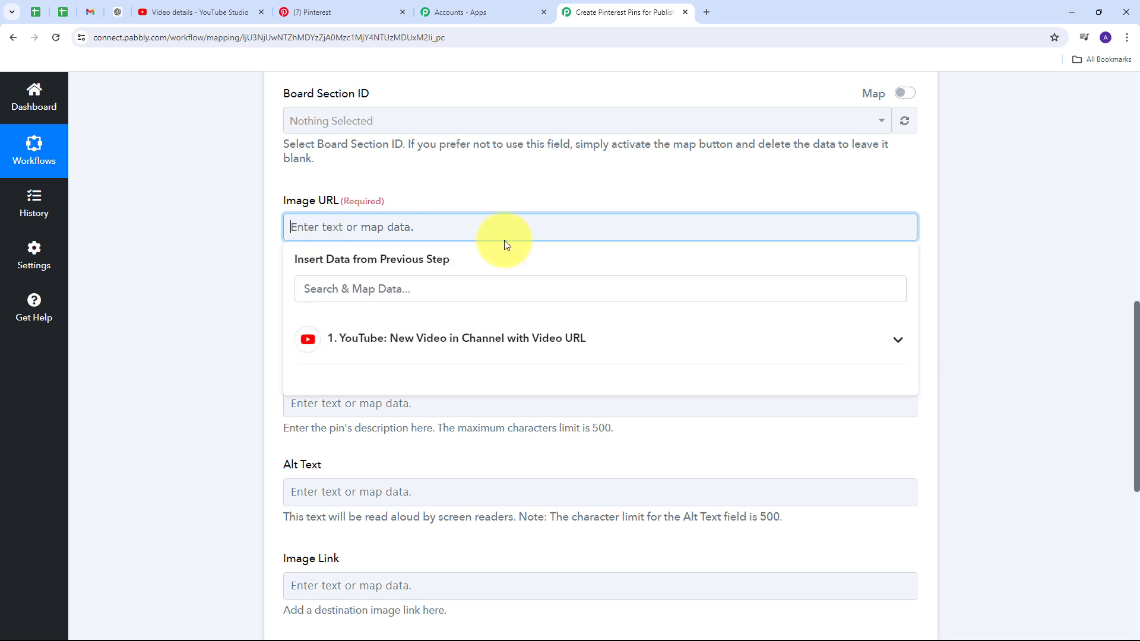
pyautogui.click(481, 339)
pyautogui.scroll(-10, 415, 427)
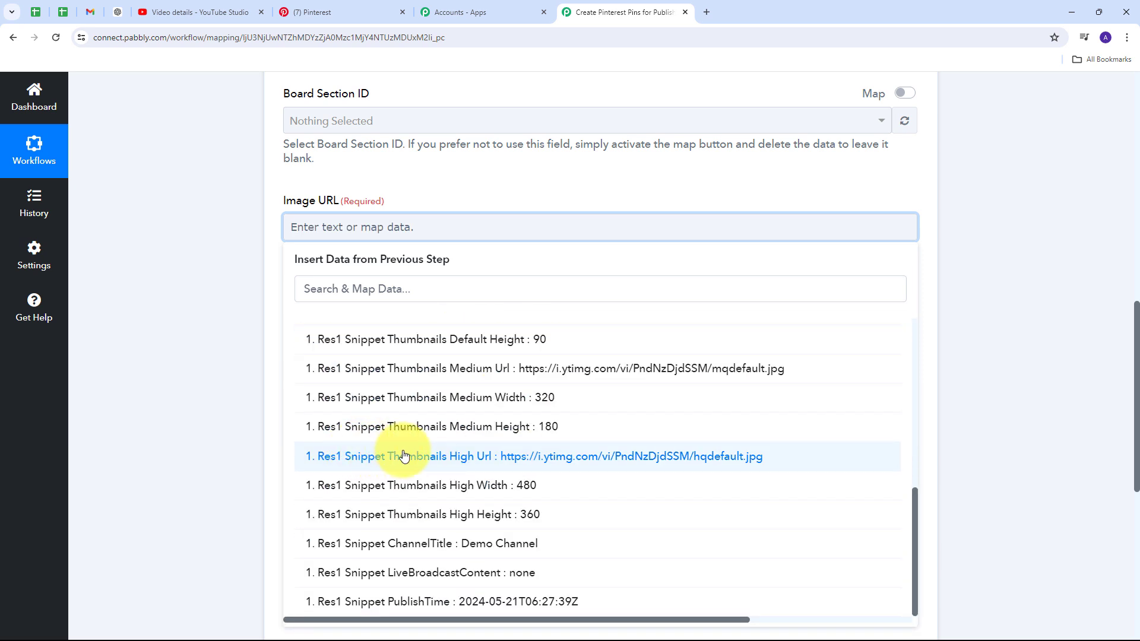
pyautogui.click(573, 459)
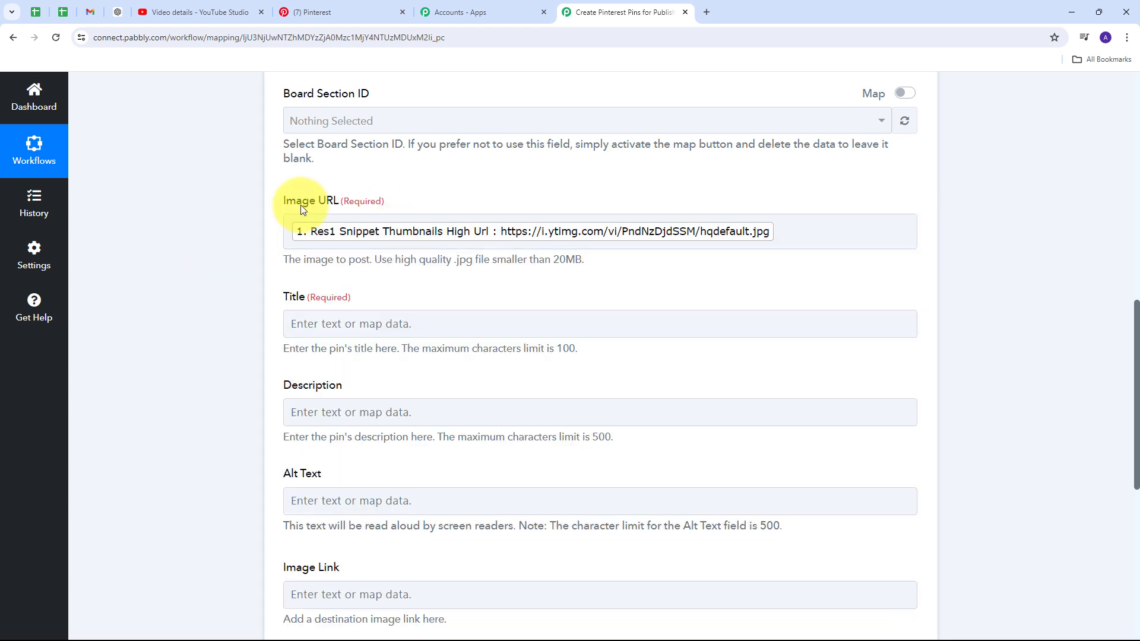
# - Map the pin's Title to Res1 Snippet Title from the YouTube trigger
pyautogui.scroll(-2, 469, 195)
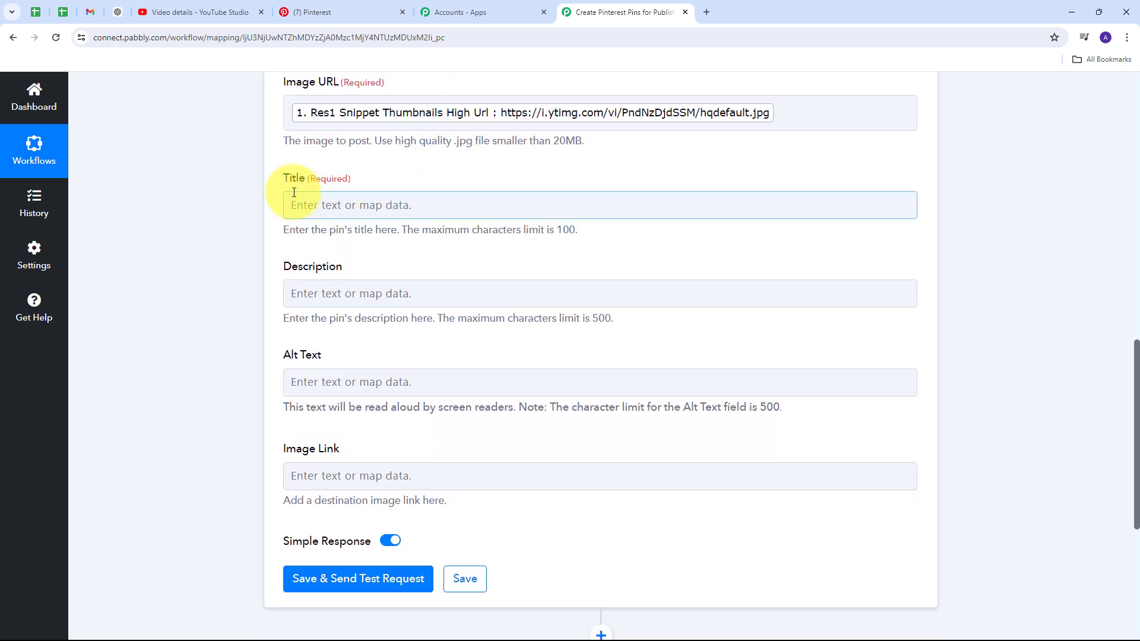
pyautogui.click(309, 204)
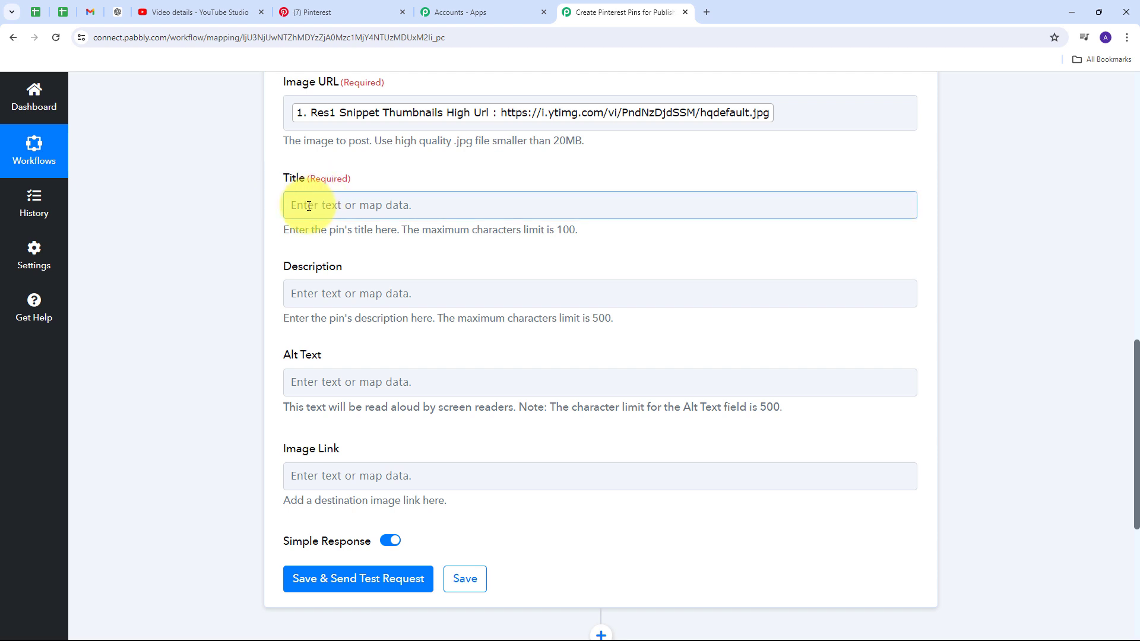
pyautogui.click(303, 209)
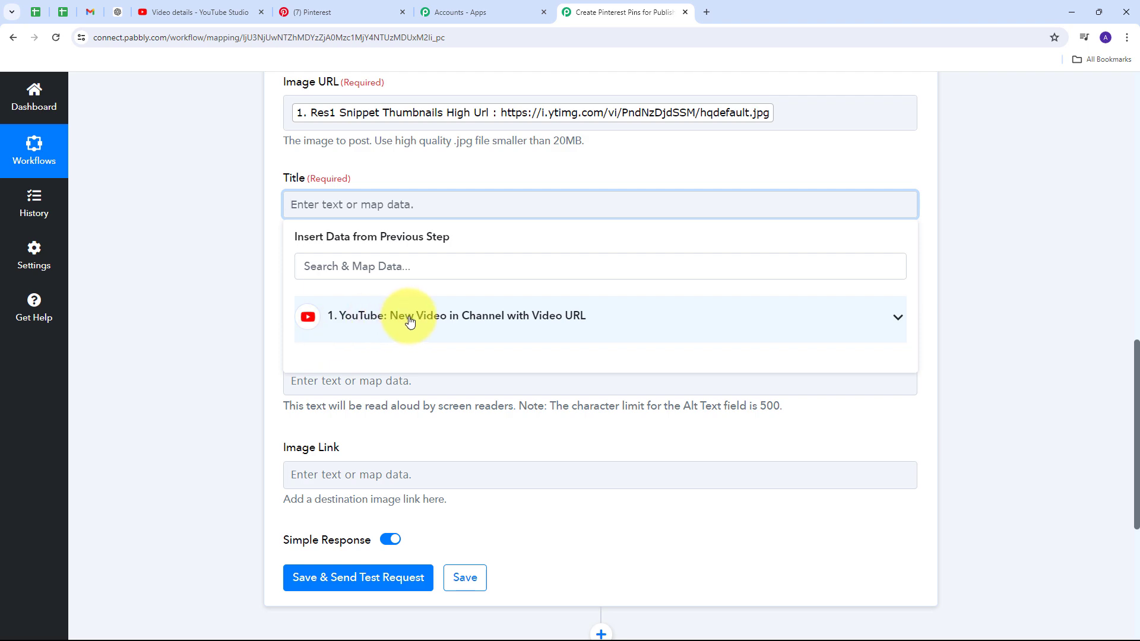
pyautogui.click(483, 312)
pyautogui.scroll(-3, 480, 371)
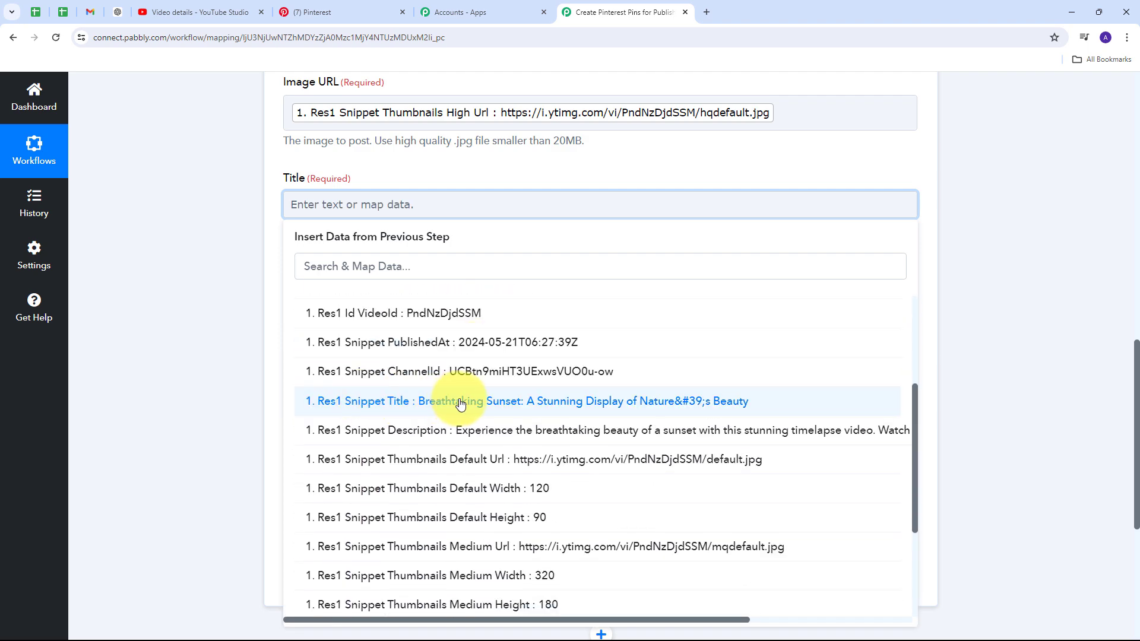
pyautogui.click(461, 404)
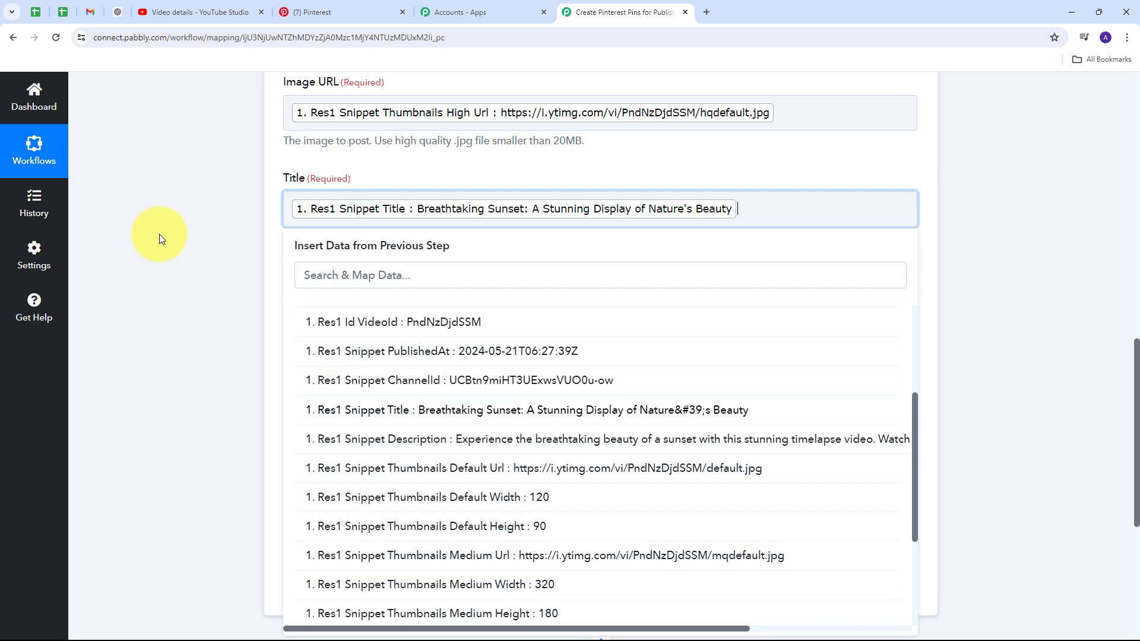
pyautogui.click(159, 234)
# - Map the pin's Description to Res1 Snippet Description from the YouTube trigger
pyautogui.scroll(-1, 301, 252)
pyautogui.click(325, 247)
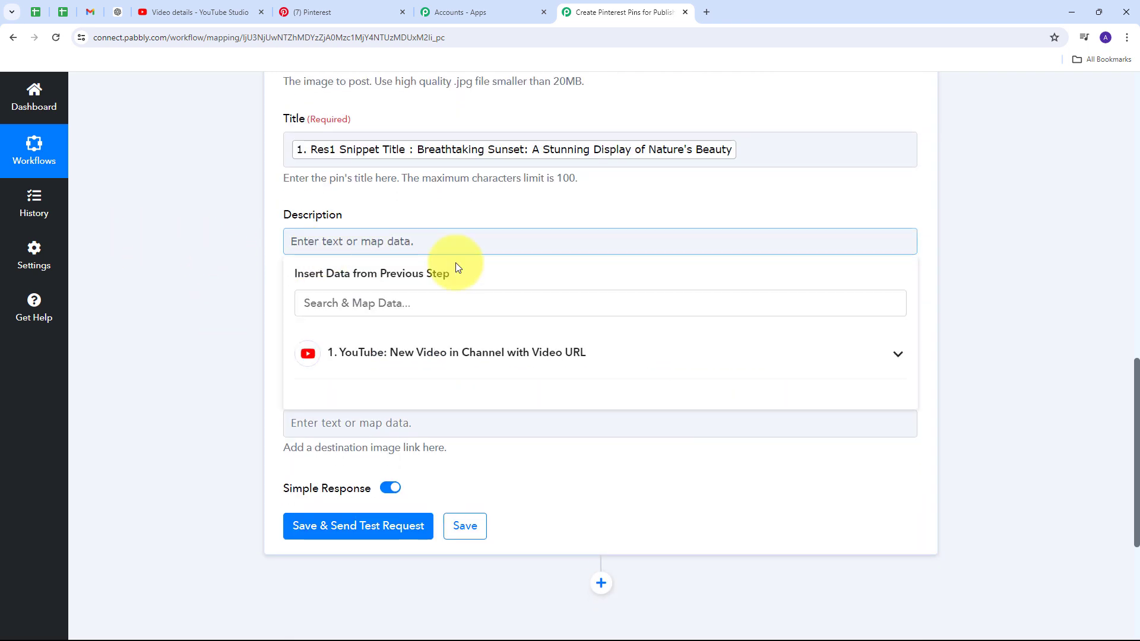
pyautogui.click(450, 364)
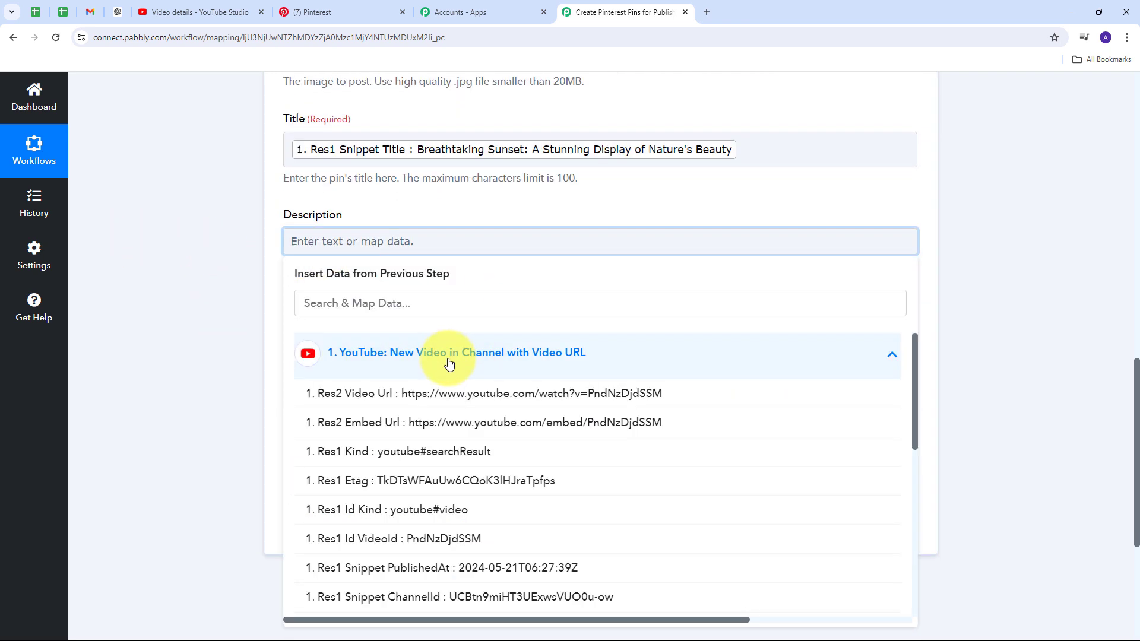
pyautogui.scroll(-2, 534, 422)
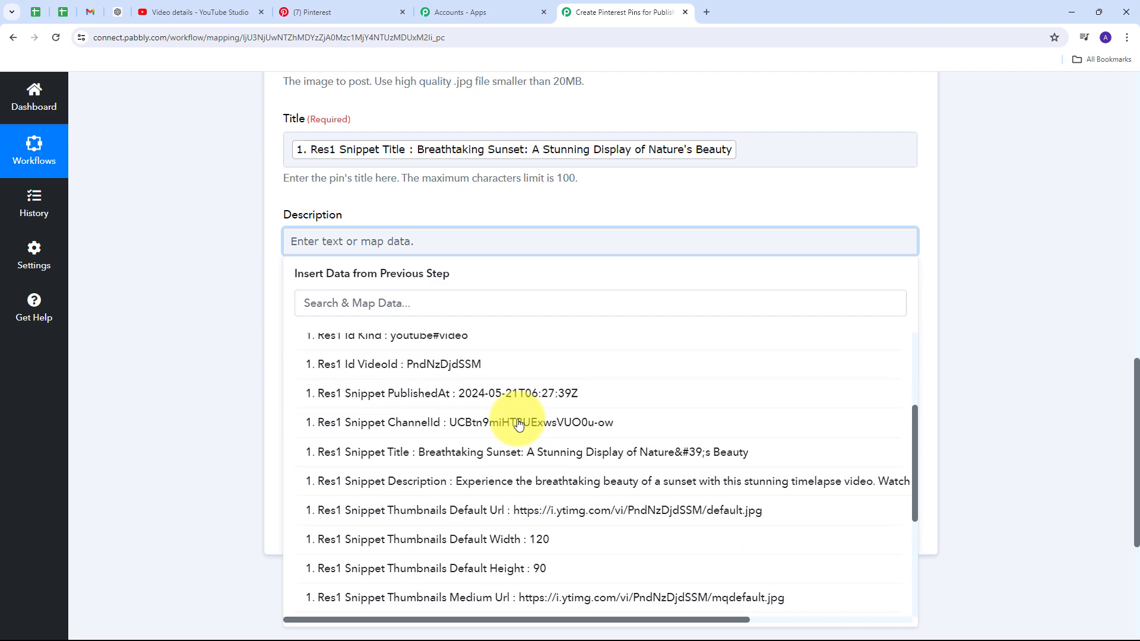
pyautogui.click(510, 482)
pyautogui.click(243, 300)
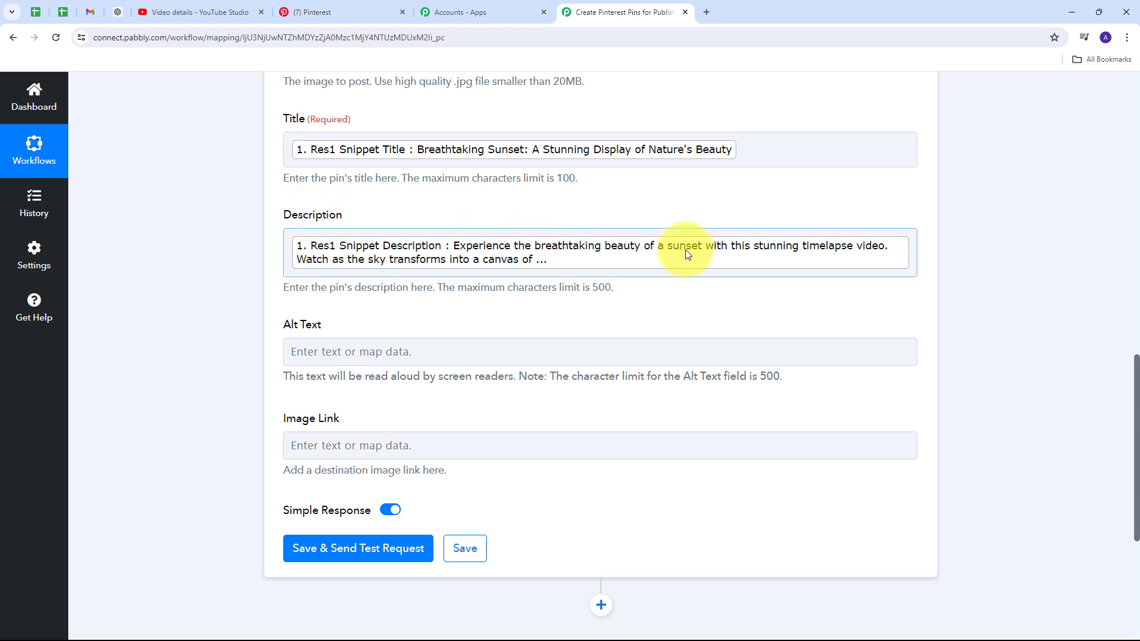
# - Add Res2 Video Url from the YouTube trigger on a new line below the mapped text in the pin's Description
pyautogui.click(908, 262)
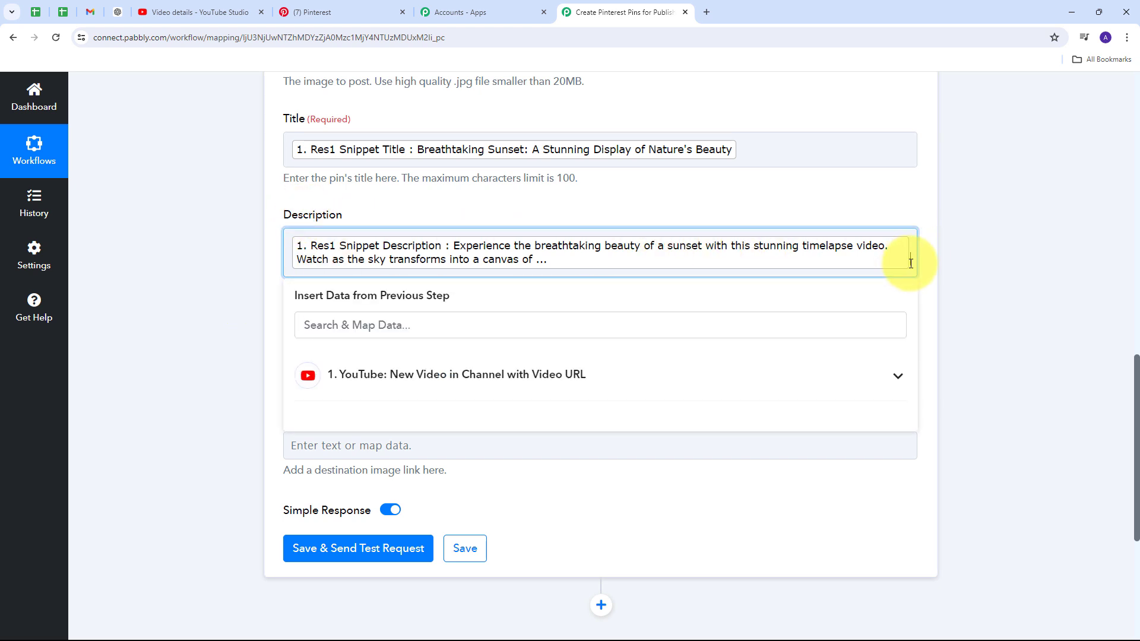
pyautogui.press('Return')
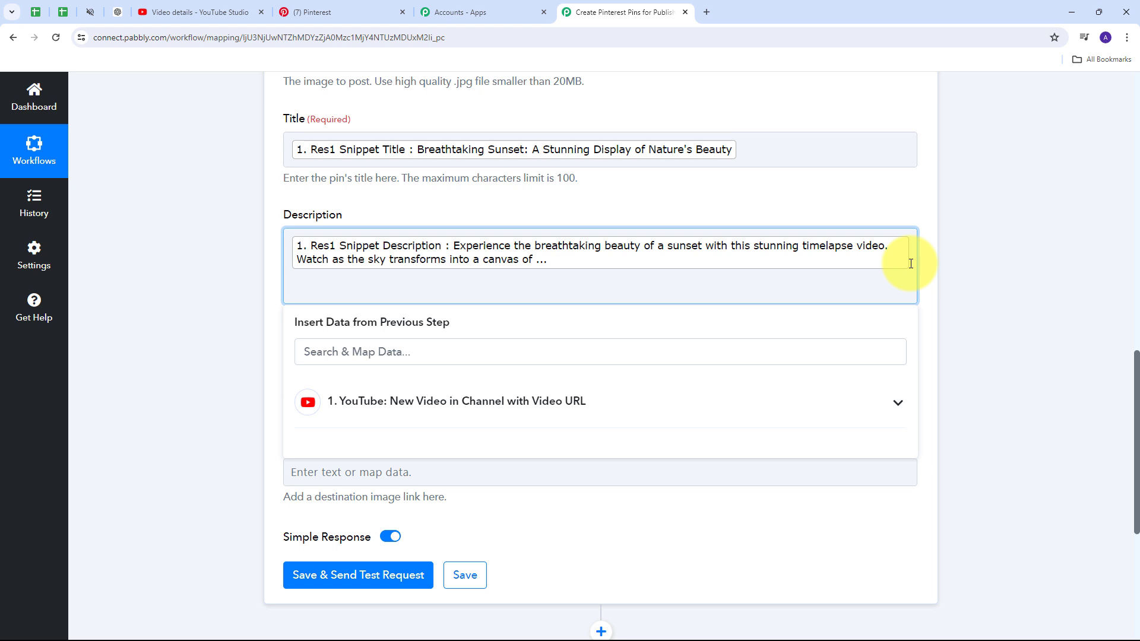
pyautogui.click(477, 414)
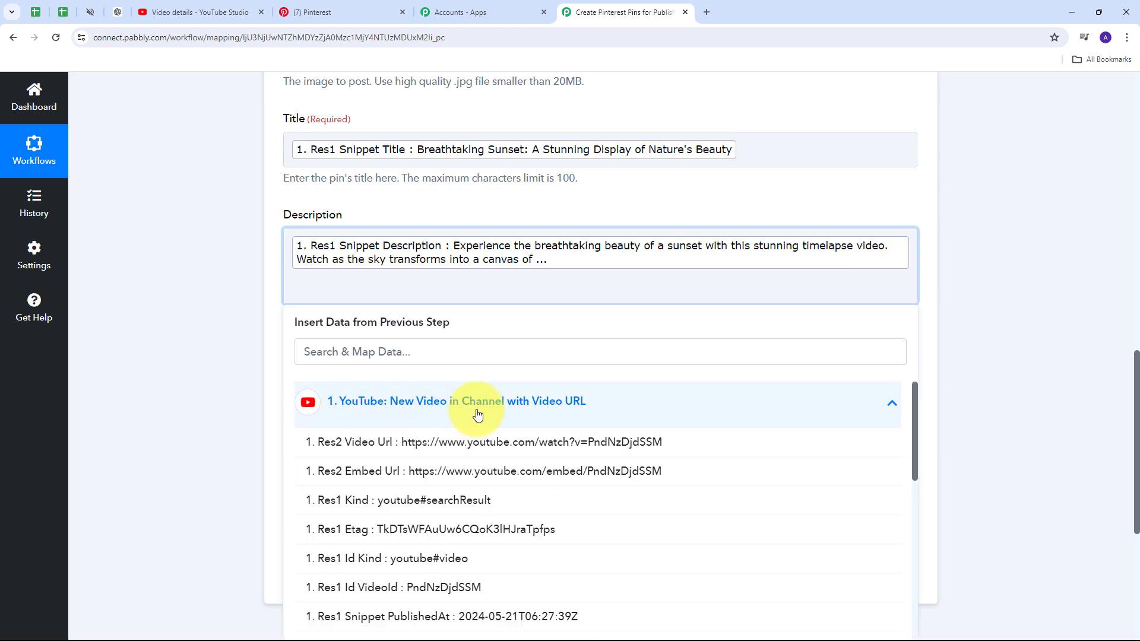
pyautogui.click(451, 449)
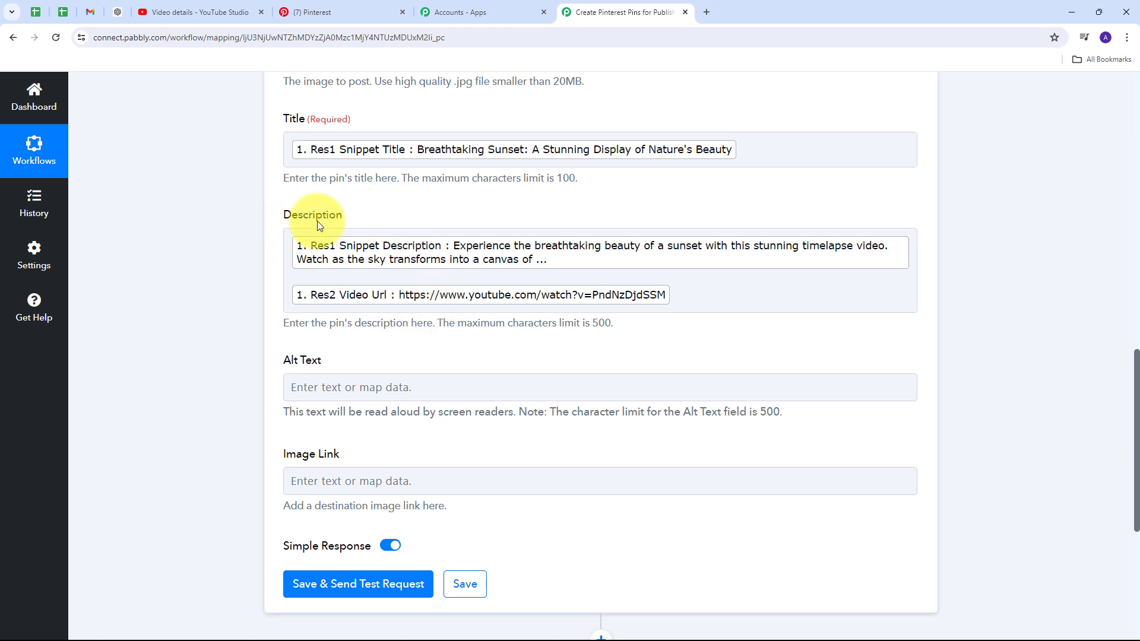
# - Check the mapped pin fields, save the Create Pin action with a test request and look over the response
pyautogui.scroll(1, 385, 219)
pyautogui.scroll(1, 385, 223)
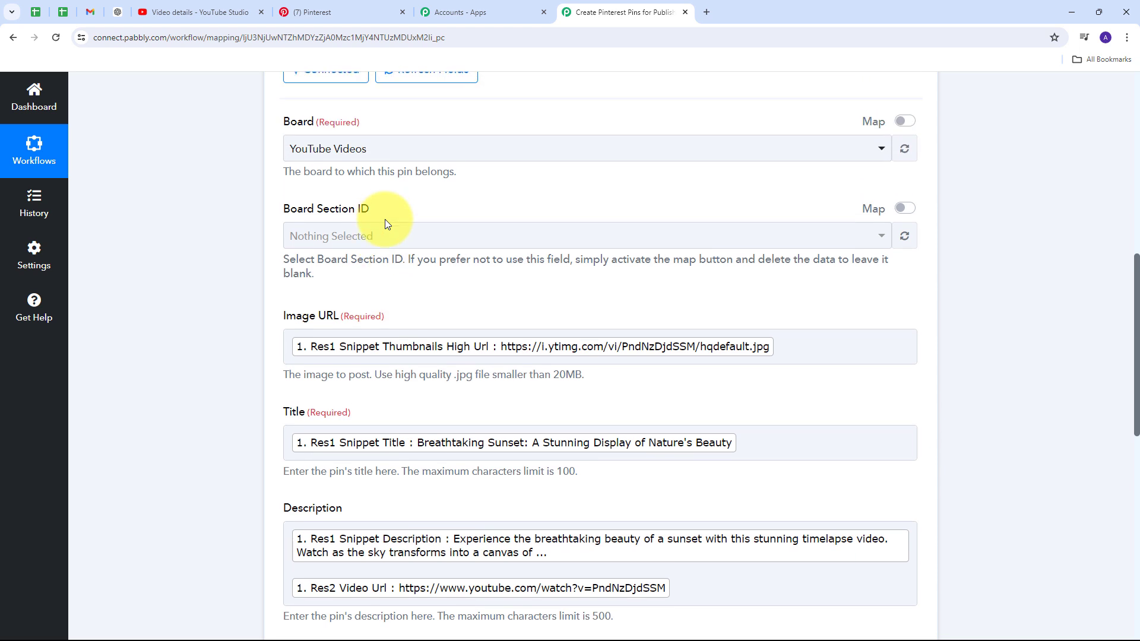
pyautogui.scroll(-4, 384, 223)
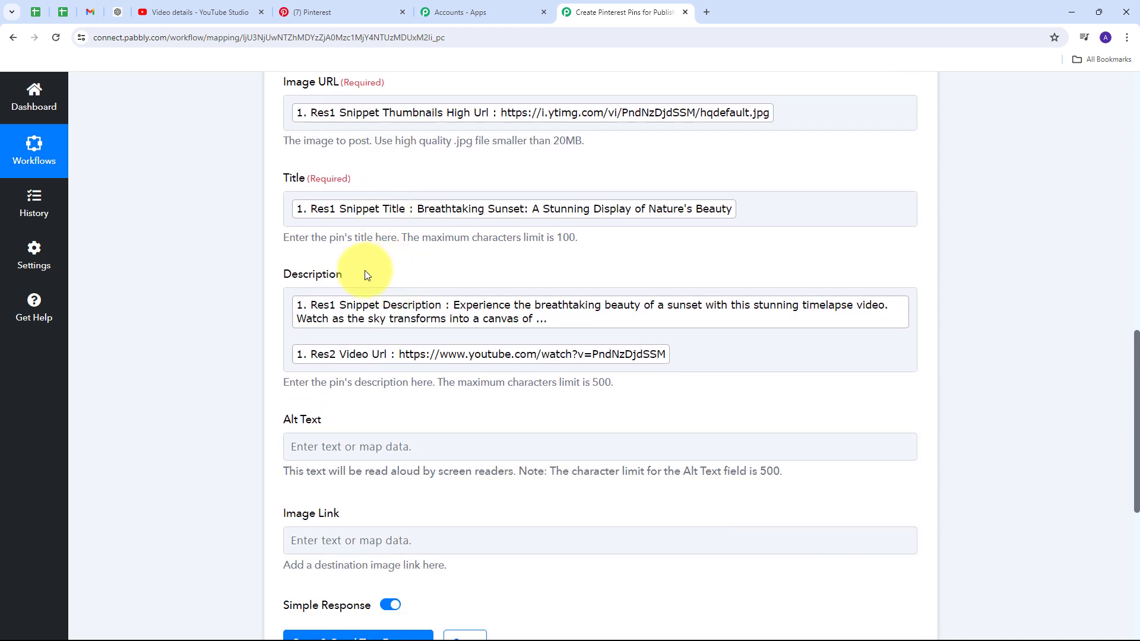
pyautogui.click(336, 303)
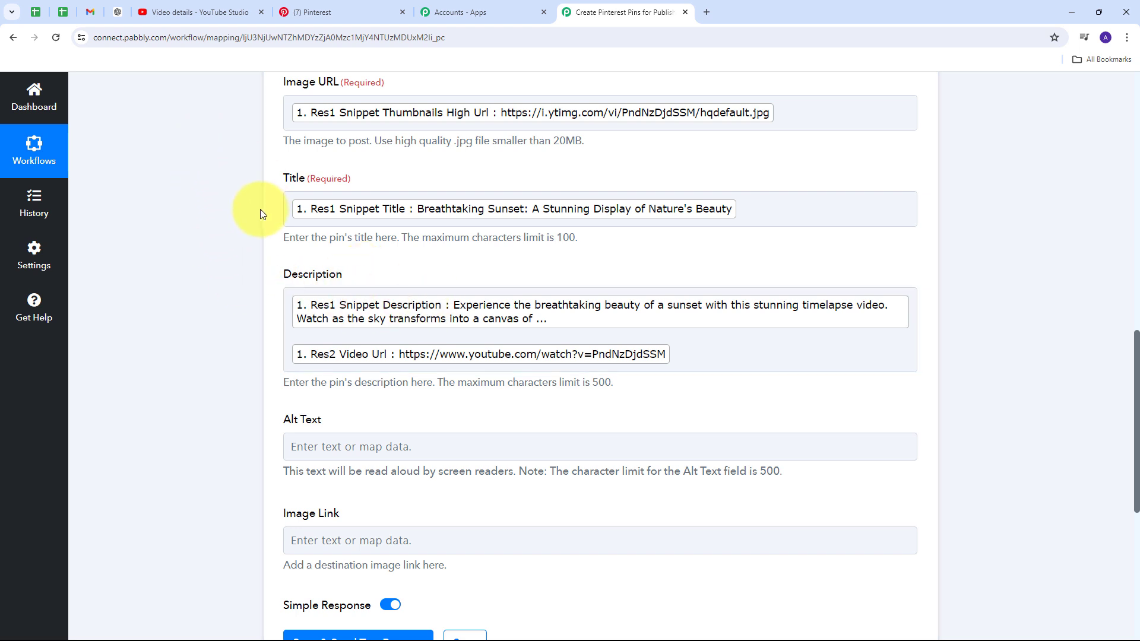
pyautogui.scroll(1, 261, 214)
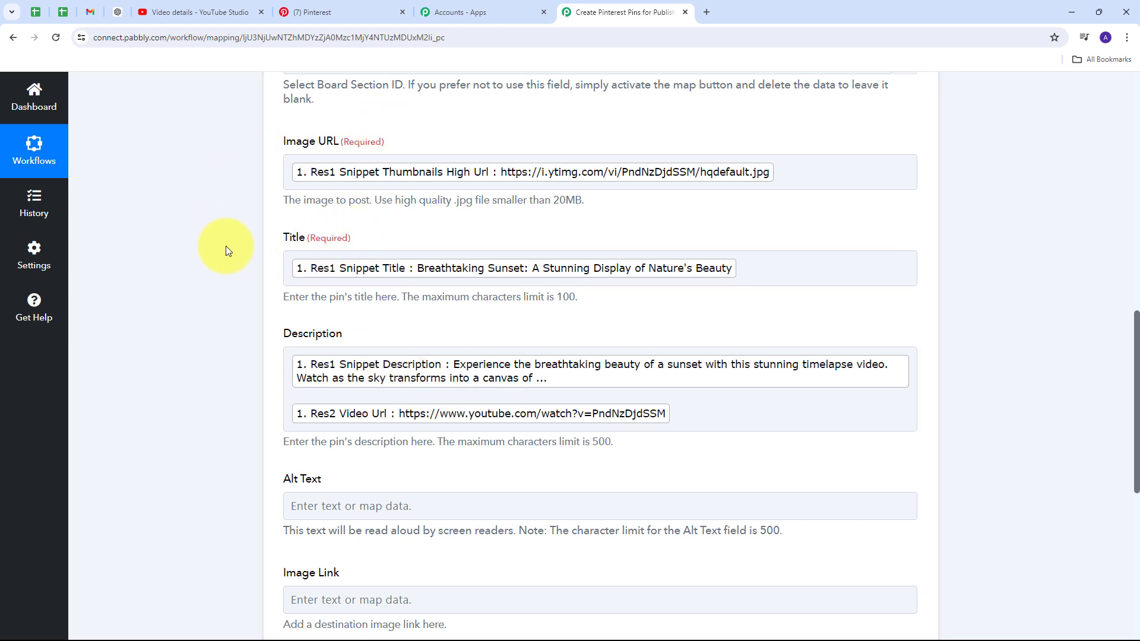
pyautogui.scroll(-7, 472, 223)
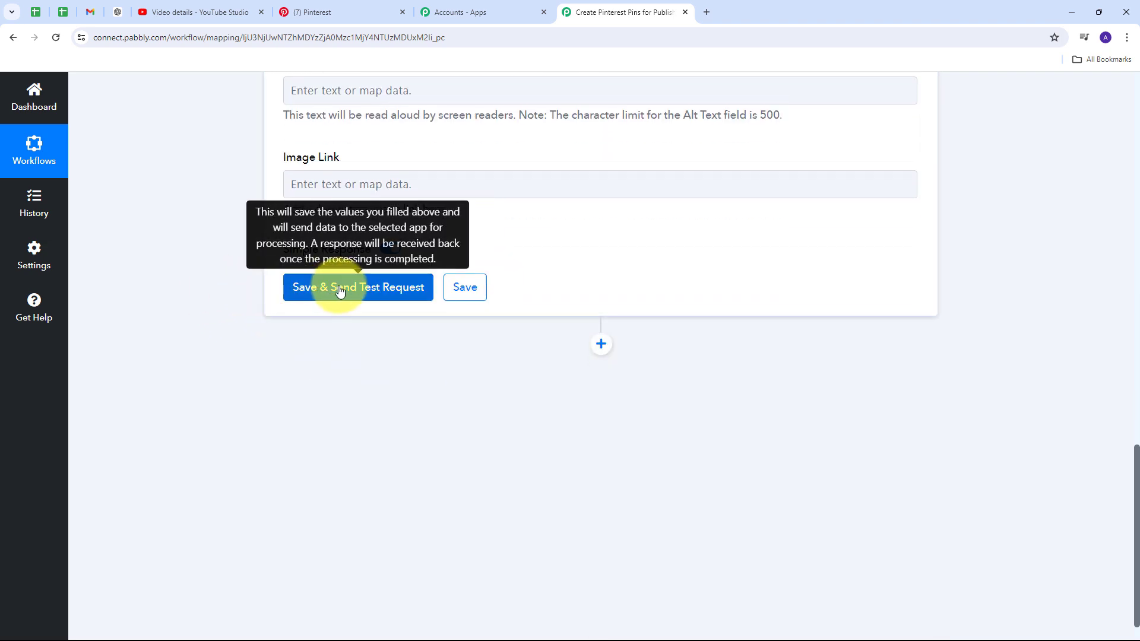
pyautogui.click(341, 289)
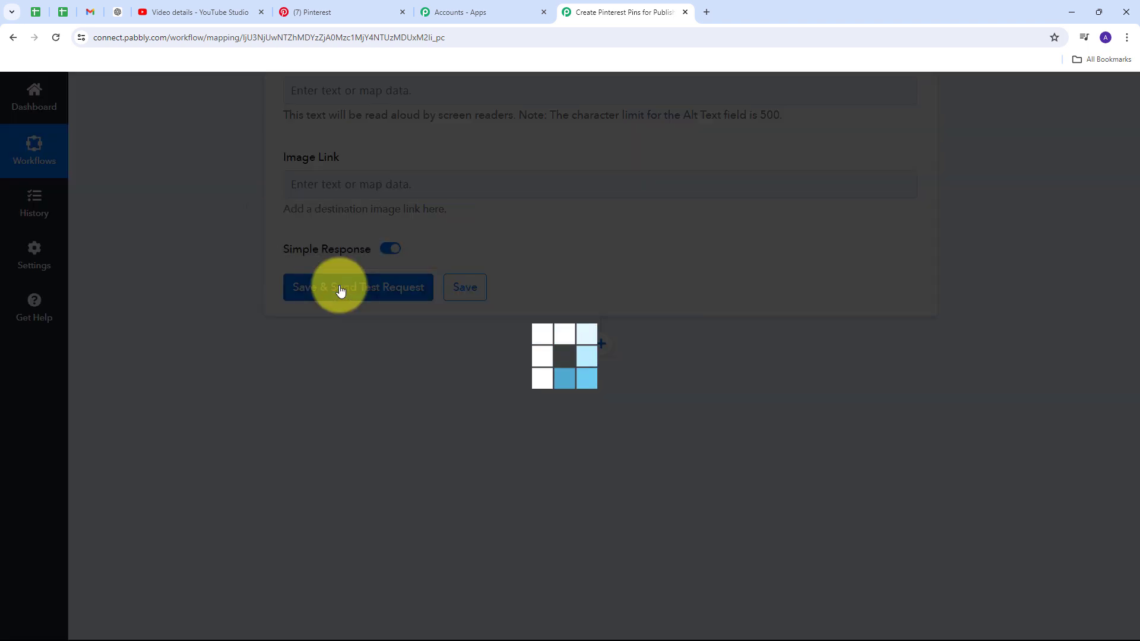
pyautogui.scroll(-2, 1025, 264)
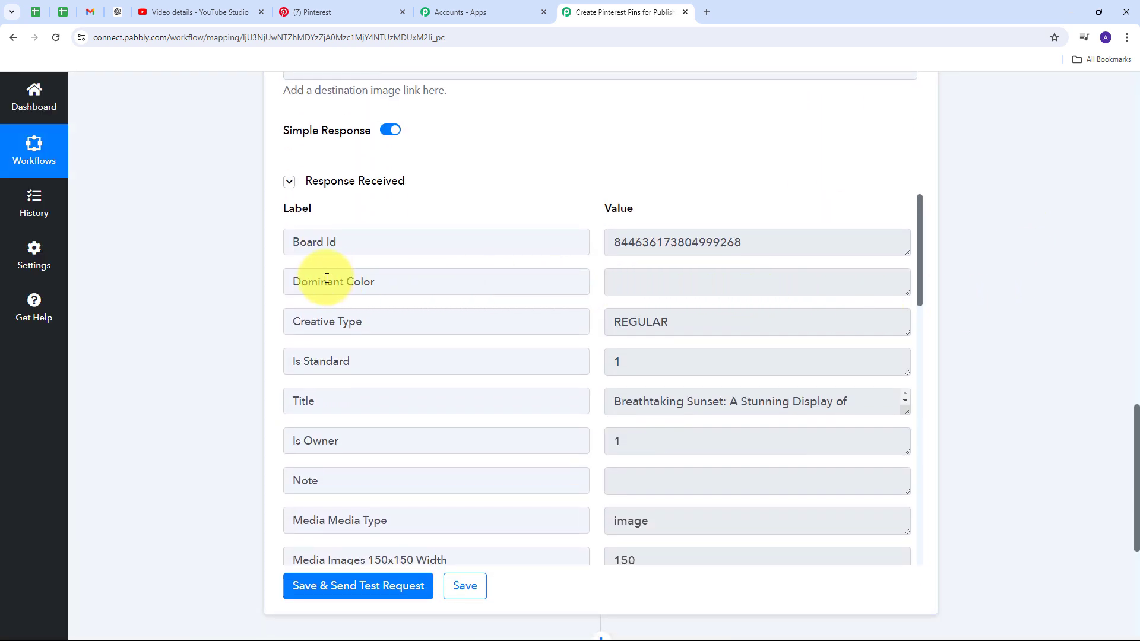
pyautogui.scroll(-2, 603, 282)
pyautogui.scroll(2, 603, 282)
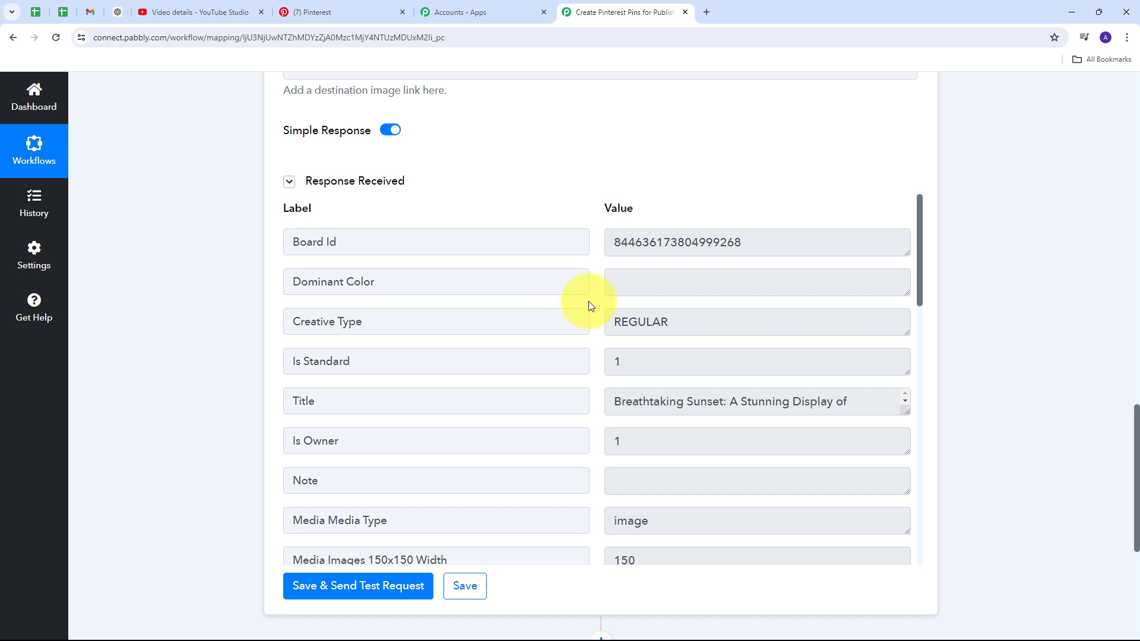
# - Switch to Pinterest, refresh the profile and open the new sunset pin on the YouTube Videos board
pyautogui.click(326, 11)
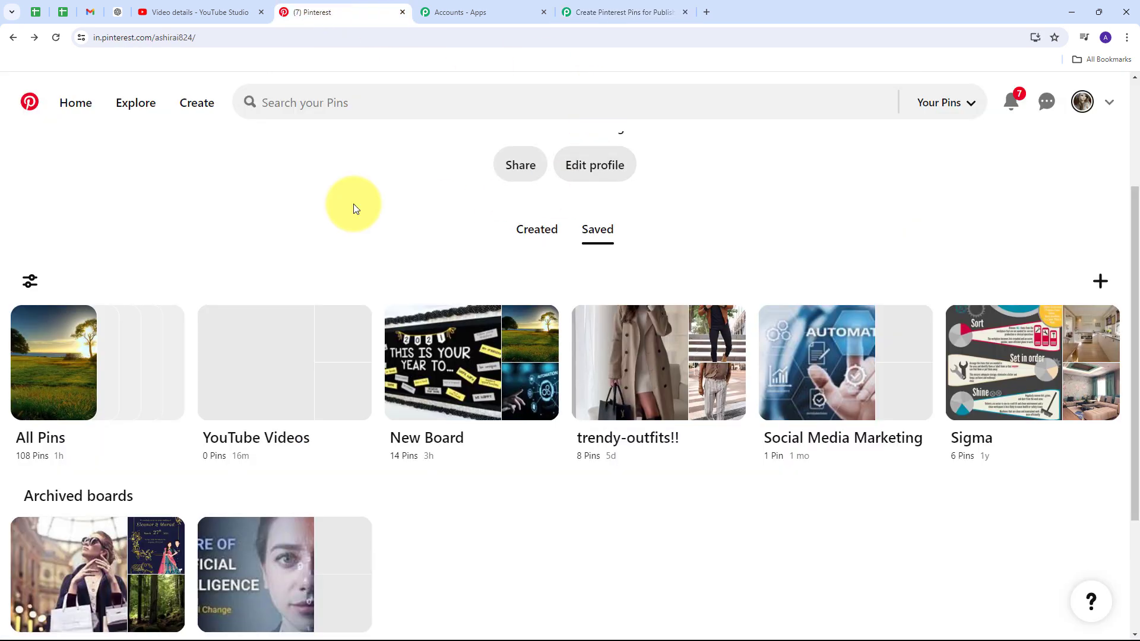
pyautogui.click(57, 39)
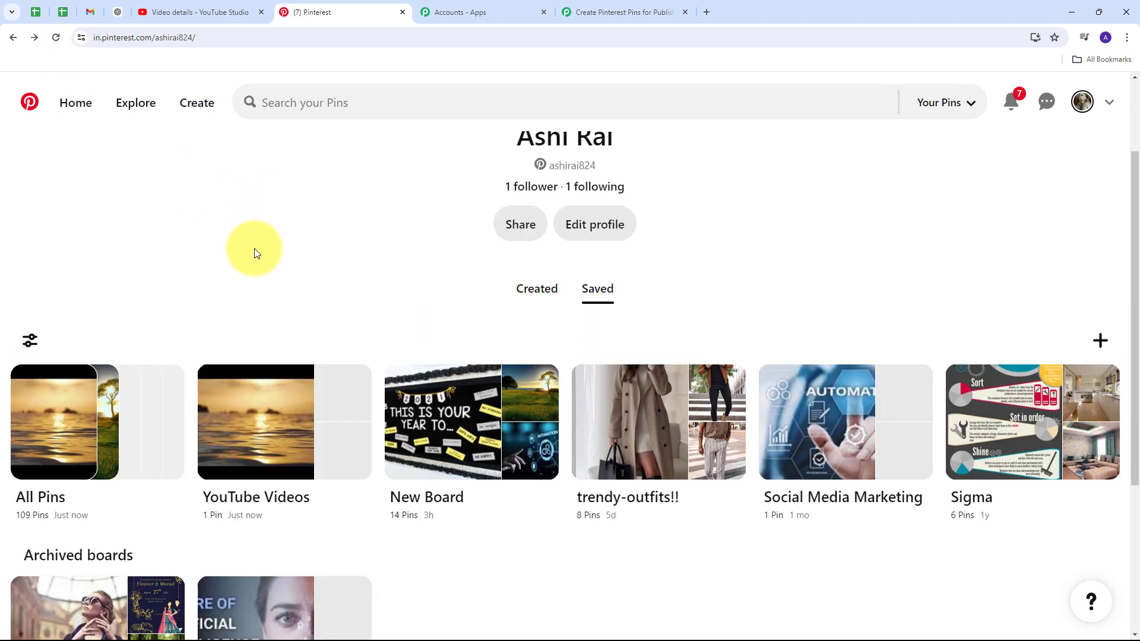
pyautogui.click(268, 423)
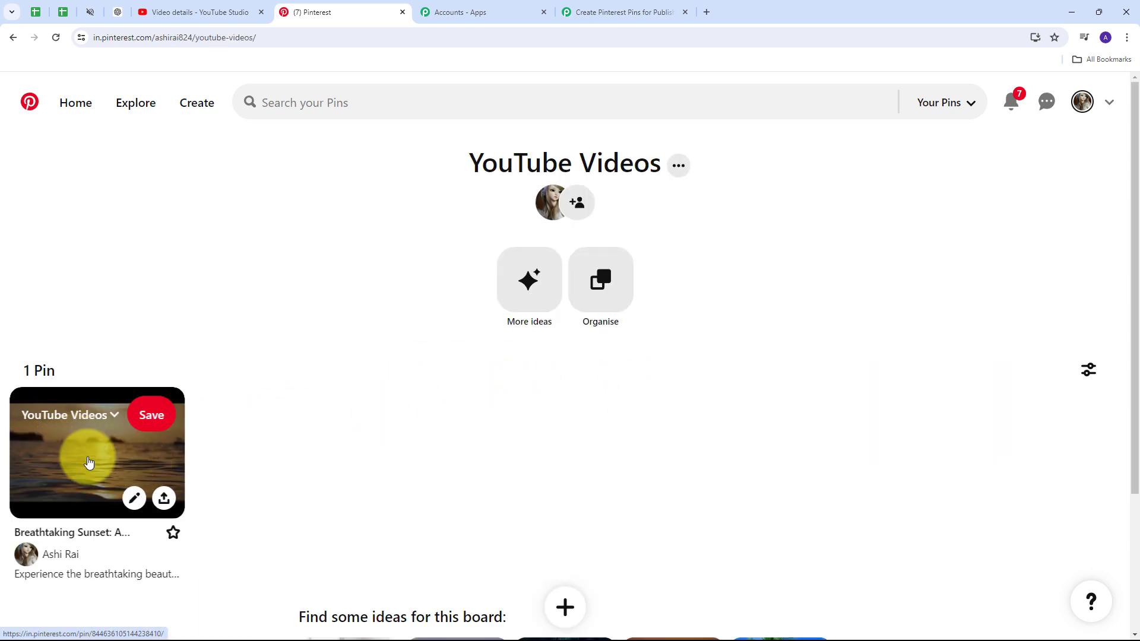
pyautogui.click(86, 463)
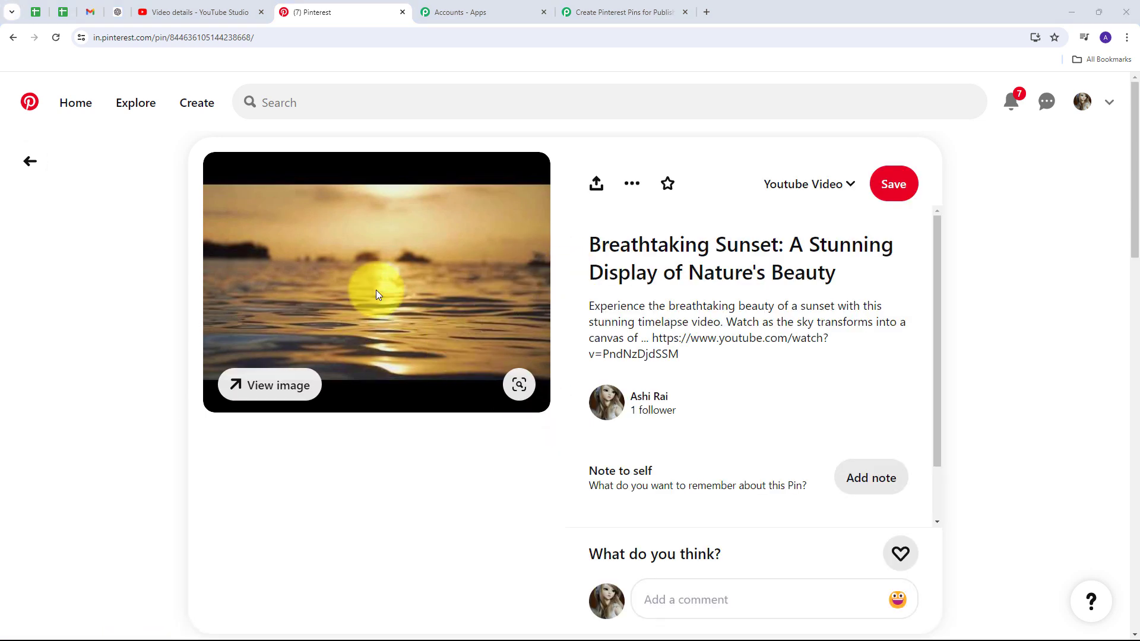
# - Check the new pin's title, description and video link against the mapped YouTube data
pyautogui.moveTo(590, 245); pyautogui.dragTo(837, 274)
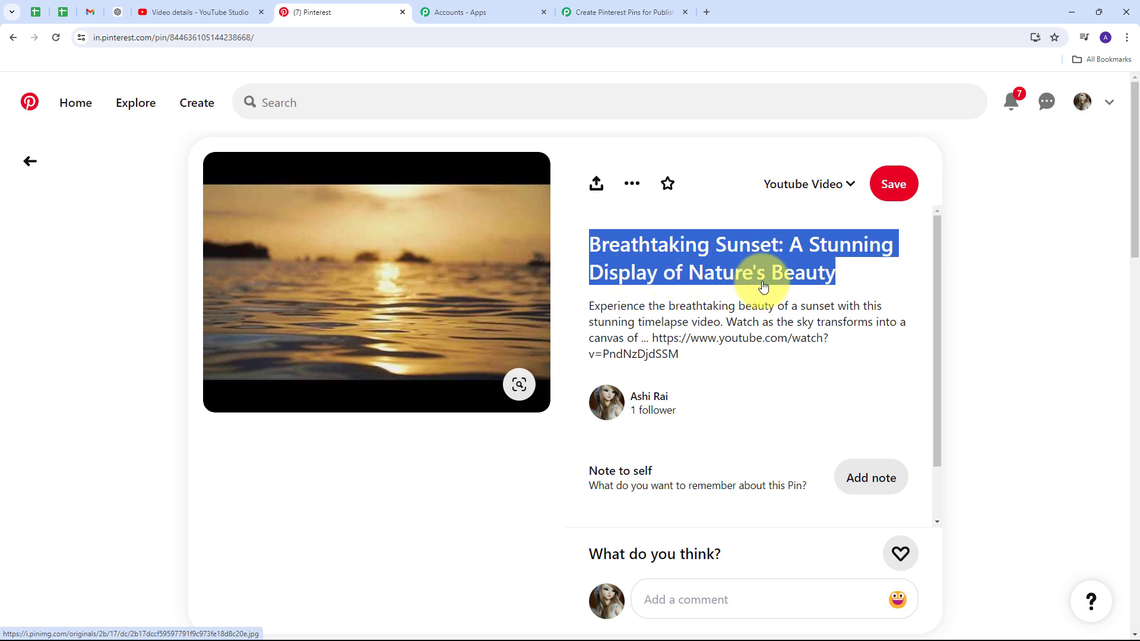
pyautogui.click(582, 317)
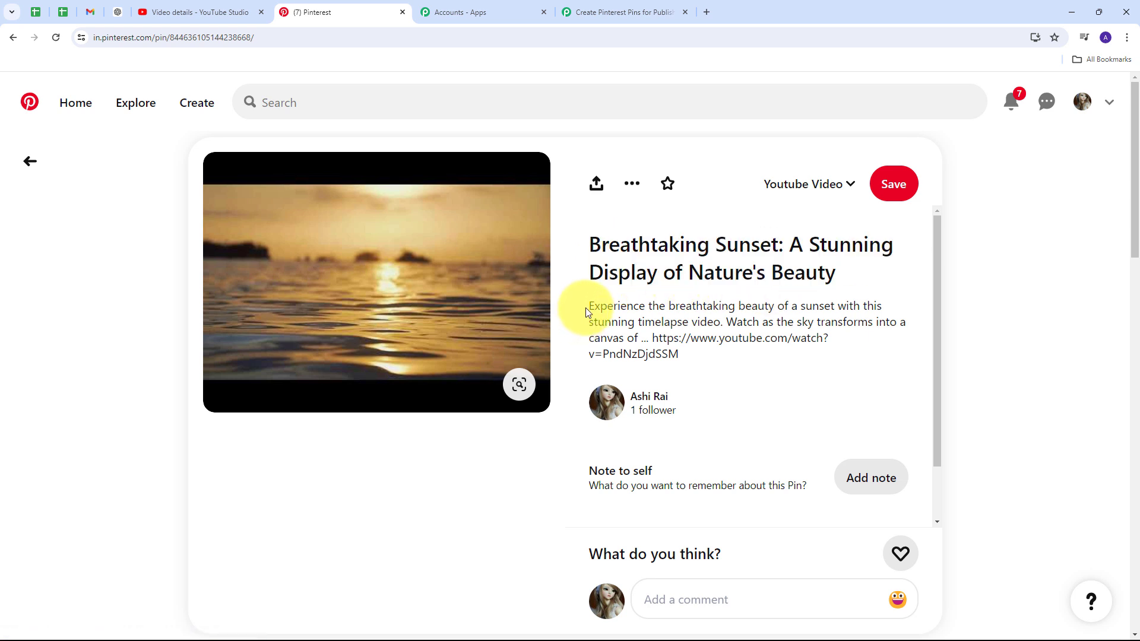
pyautogui.moveTo(587, 307); pyautogui.dragTo(707, 361)
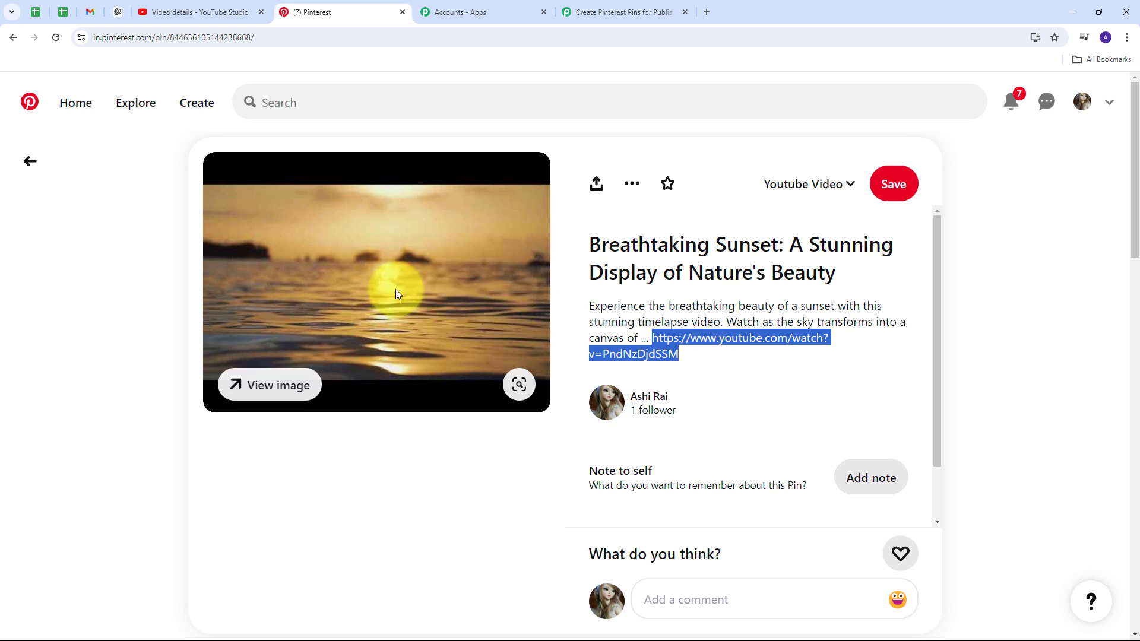
pyautogui.click(985, 298)
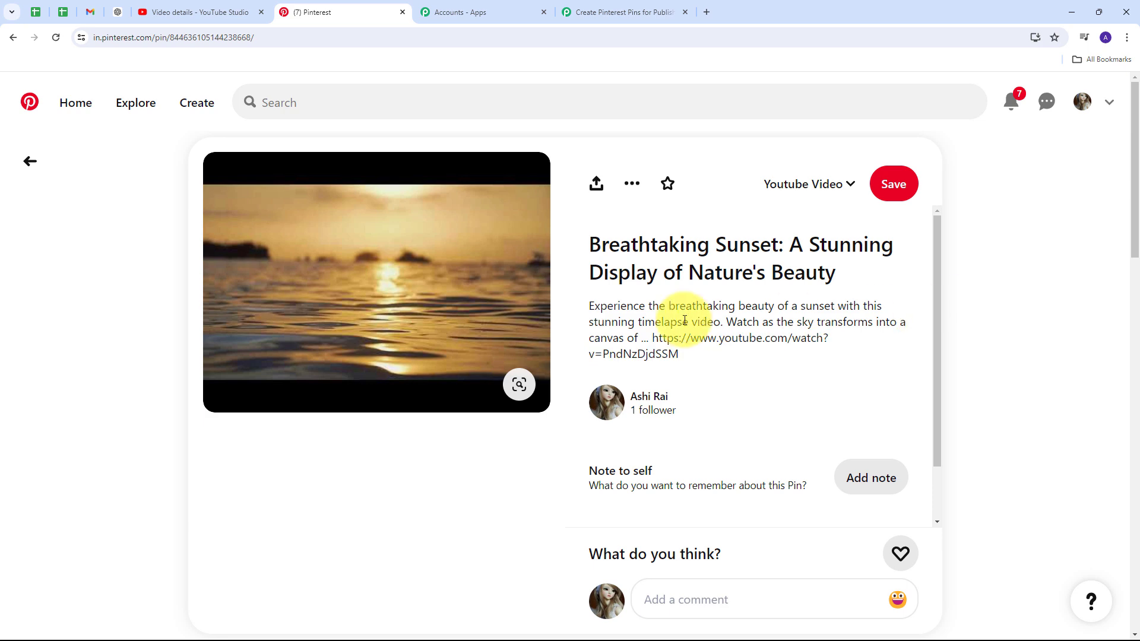
# - Go back to the YouTube Videos board and compare its pin with the video's details in YouTube Studio
pyautogui.click(39, 168)
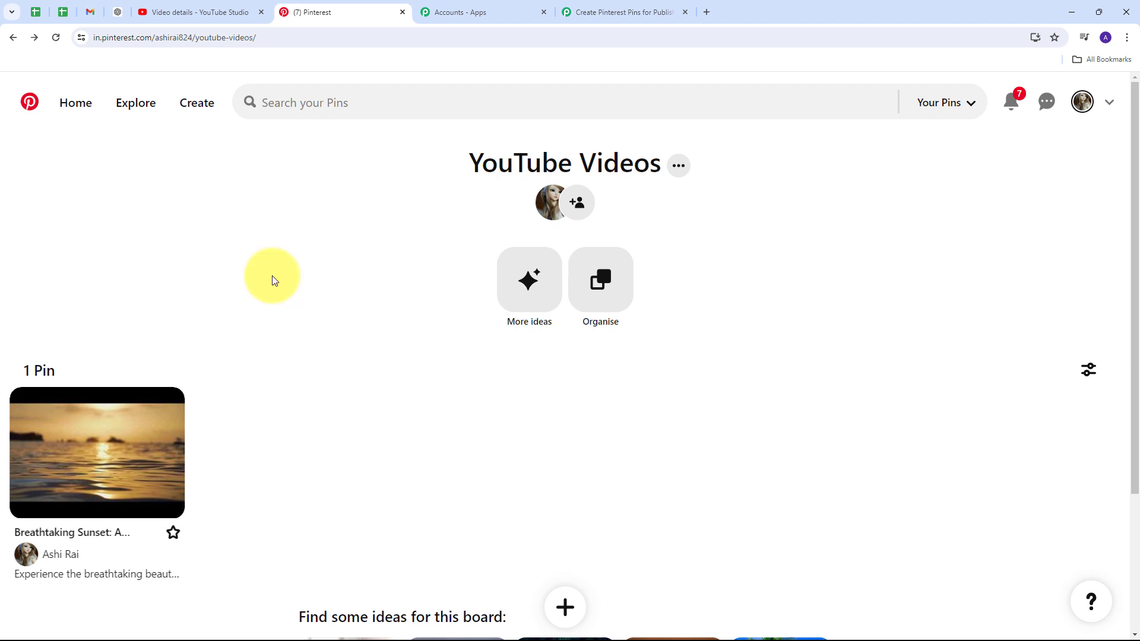
pyautogui.click(186, 3)
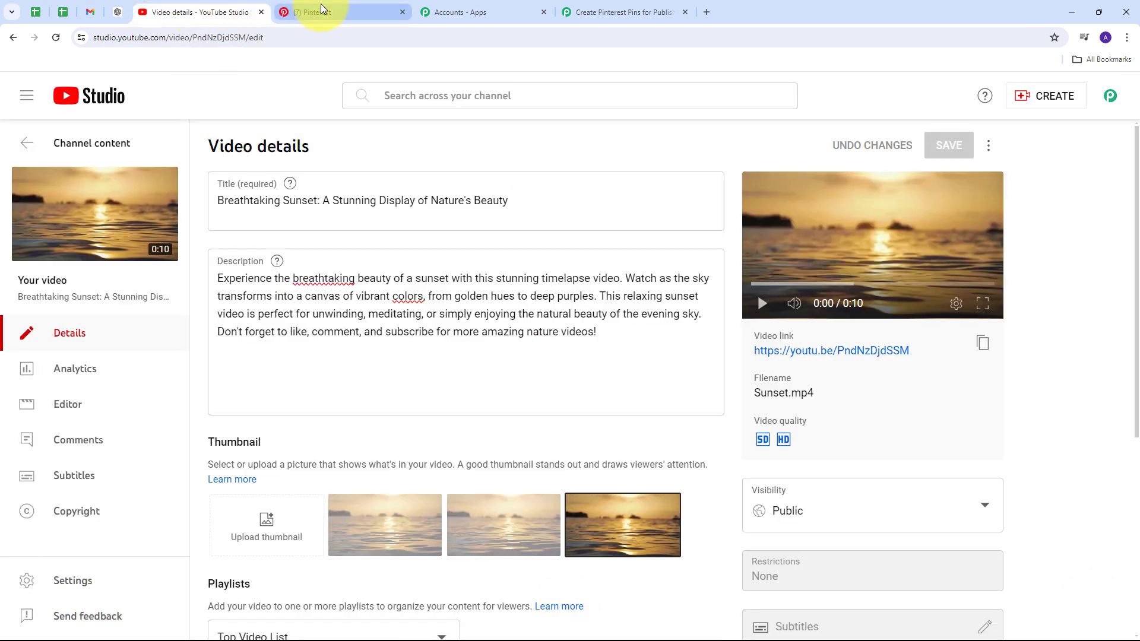
pyautogui.click(320, 4)
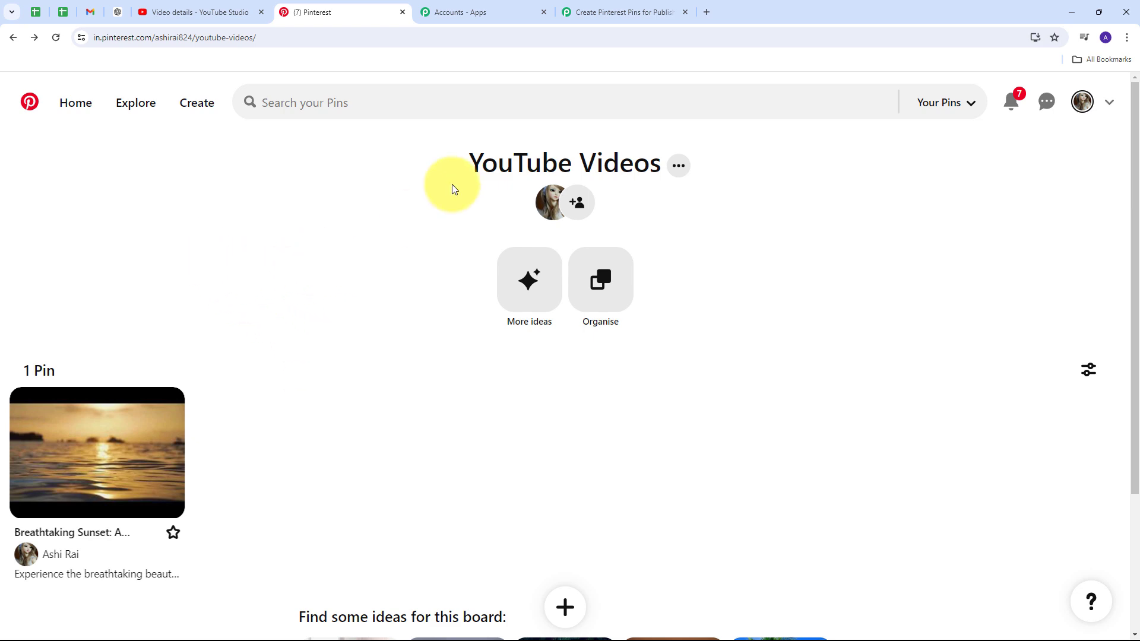
# - Return to the Pabbly Connect workflow and review its YouTube trigger and Pinterest Create Pin action
pyautogui.click(596, 8)
pyautogui.scroll(5, 717, 240)
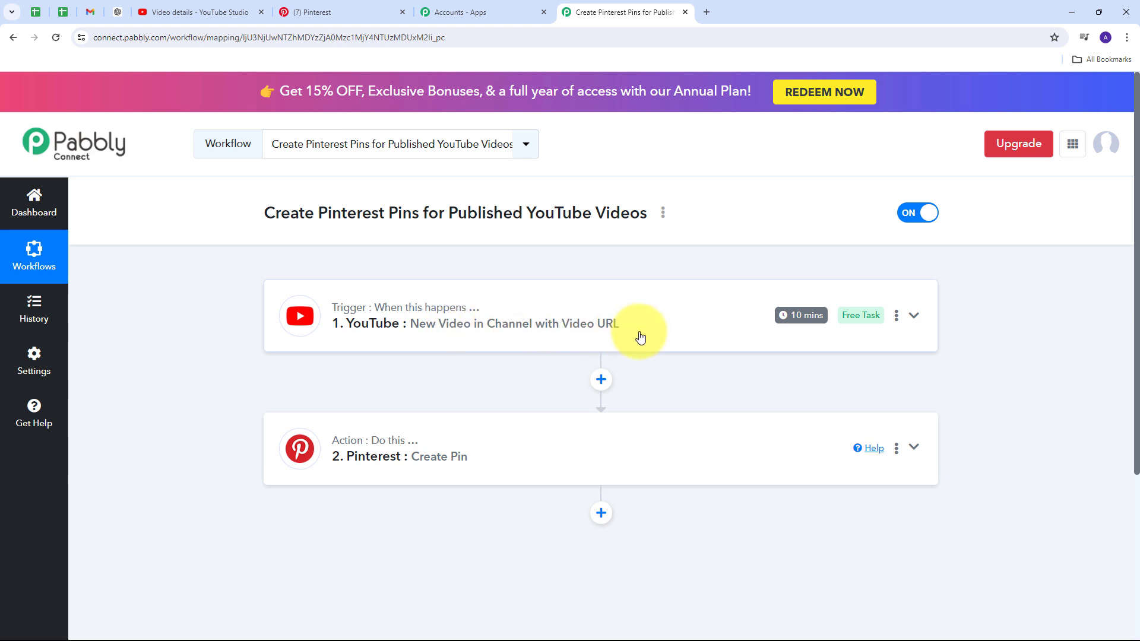
pyautogui.scroll(-1, 237, 315)
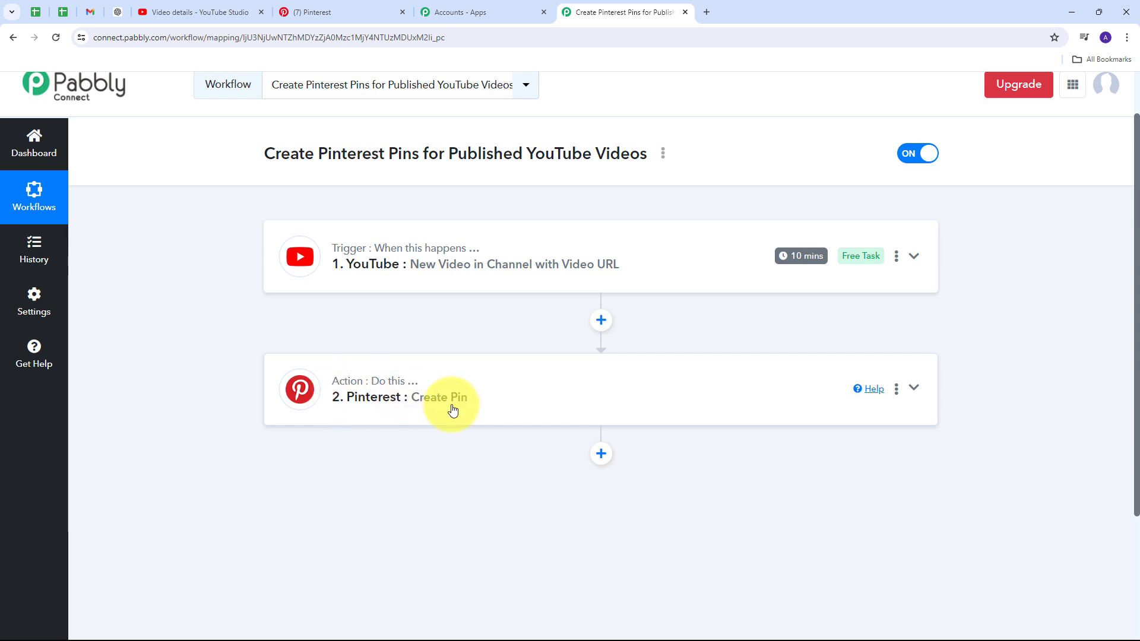
pyautogui.scroll(1, 291, 401)
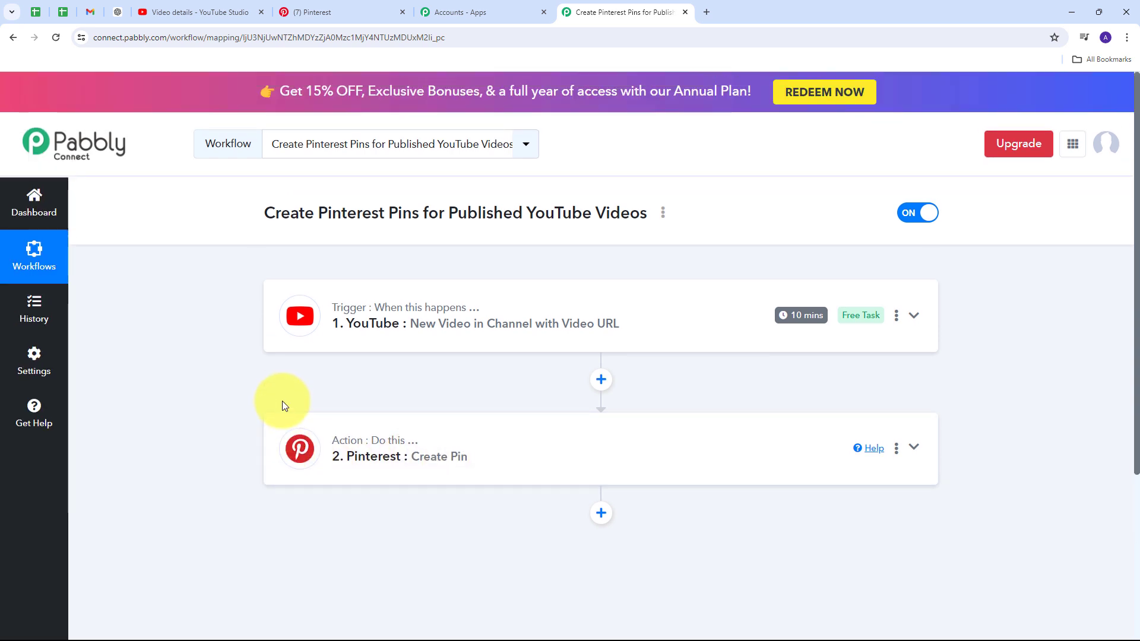